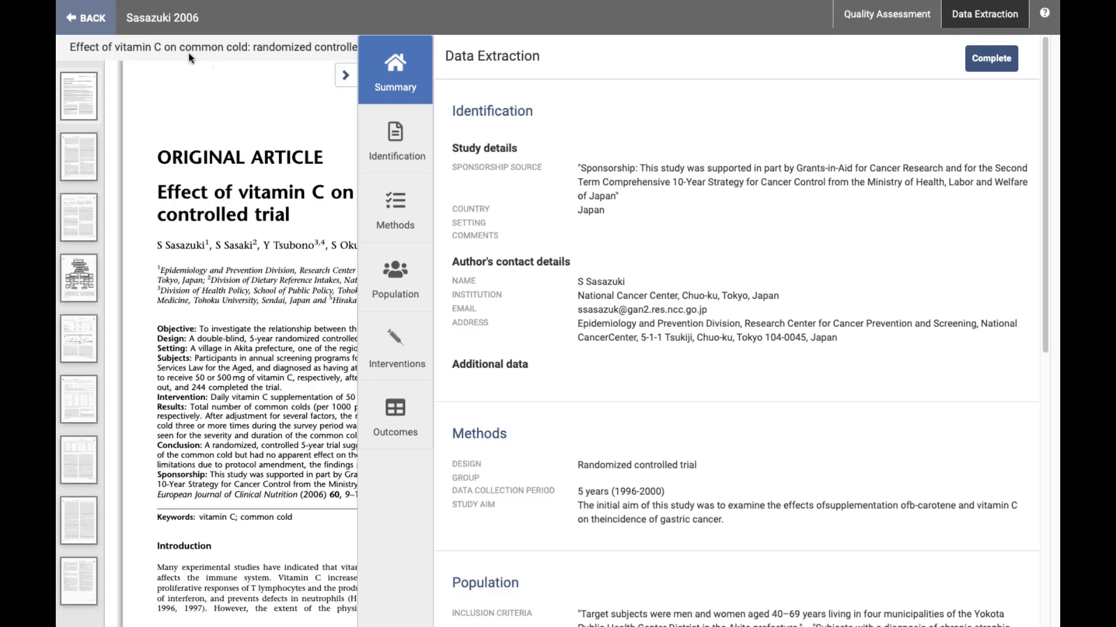
- Show the vitamin C article at full width, bring the extraction form back and review its Summary sections
{"action": "left_click", "coordinate": [346, 84]}
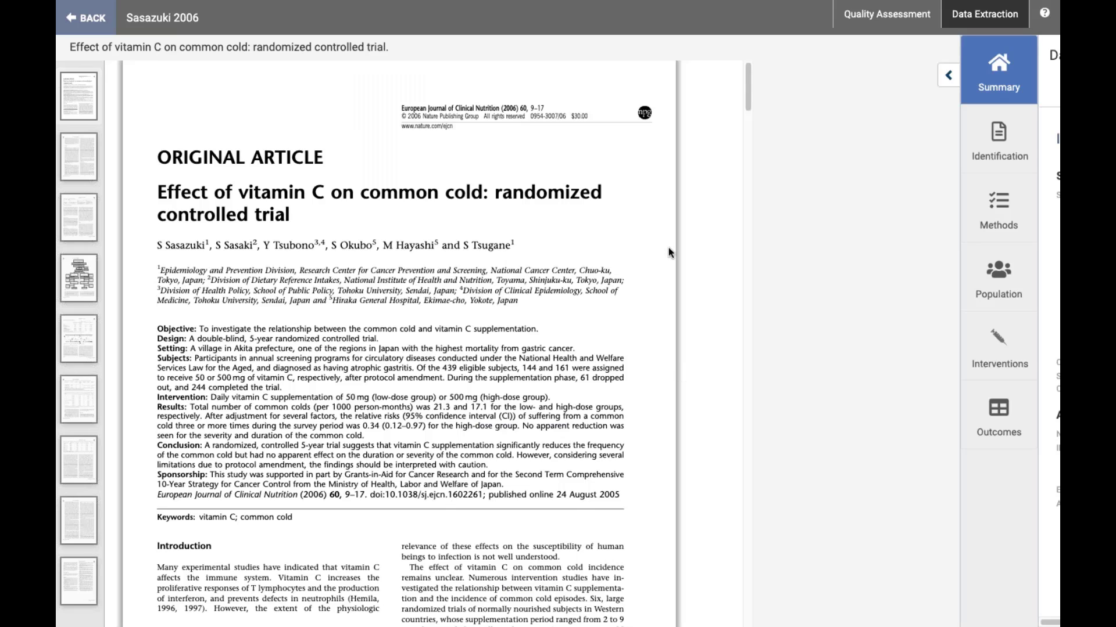
{"action": "left_click", "coordinate": [947, 76]}
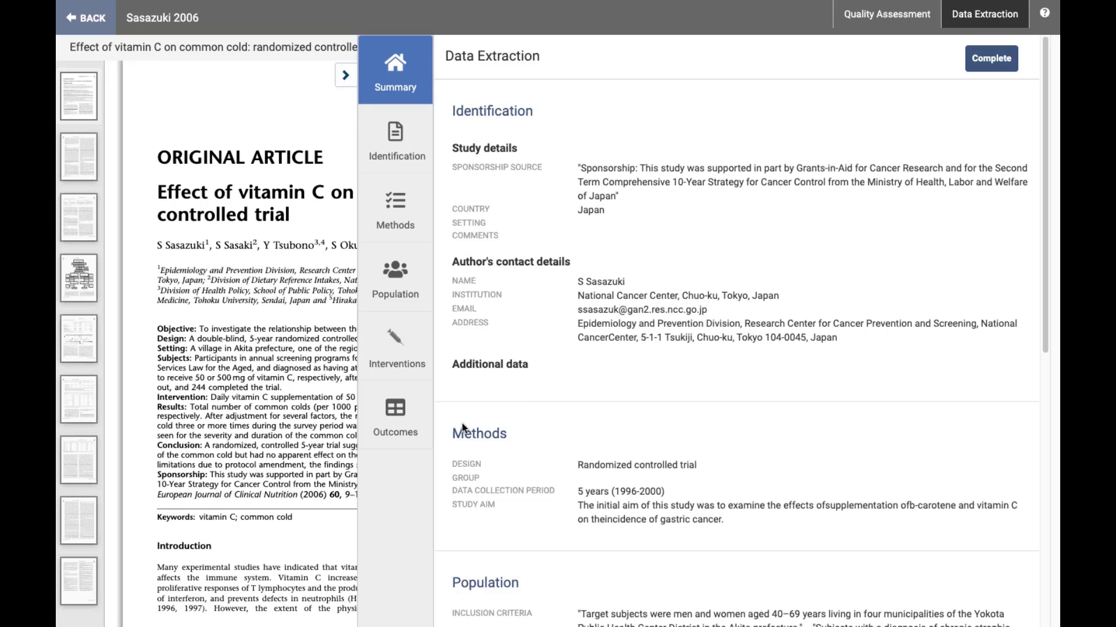
{"action": "scroll", "coordinate": [511, 448], "scroll_direction": "down", "scroll_amount": 1}
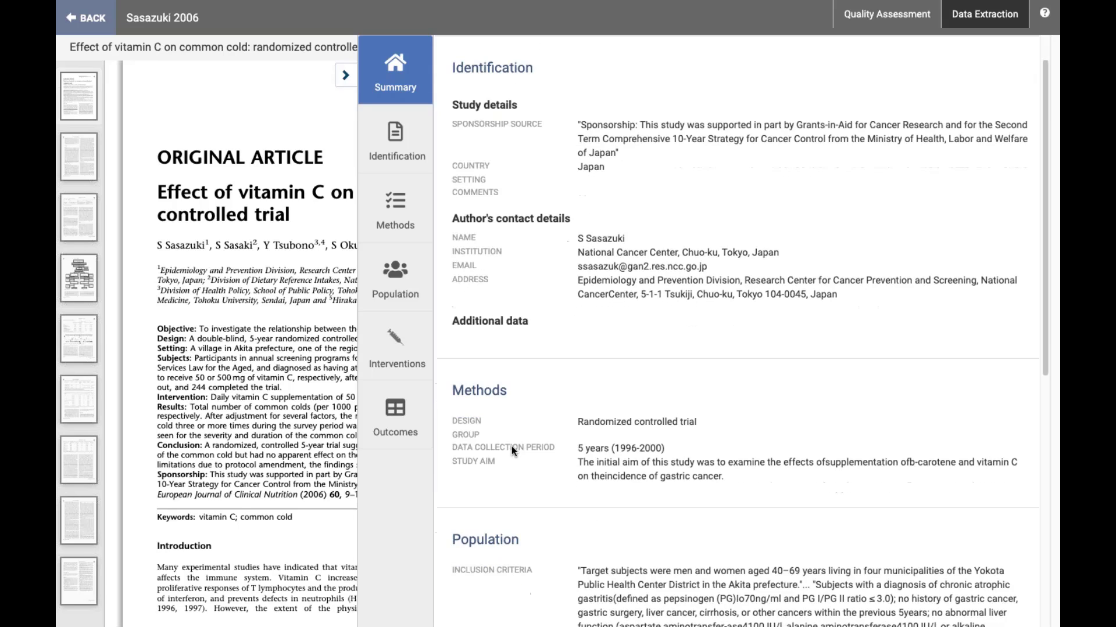
{"action": "scroll", "coordinate": [512, 448], "scroll_direction": "down", "scroll_amount": 2}
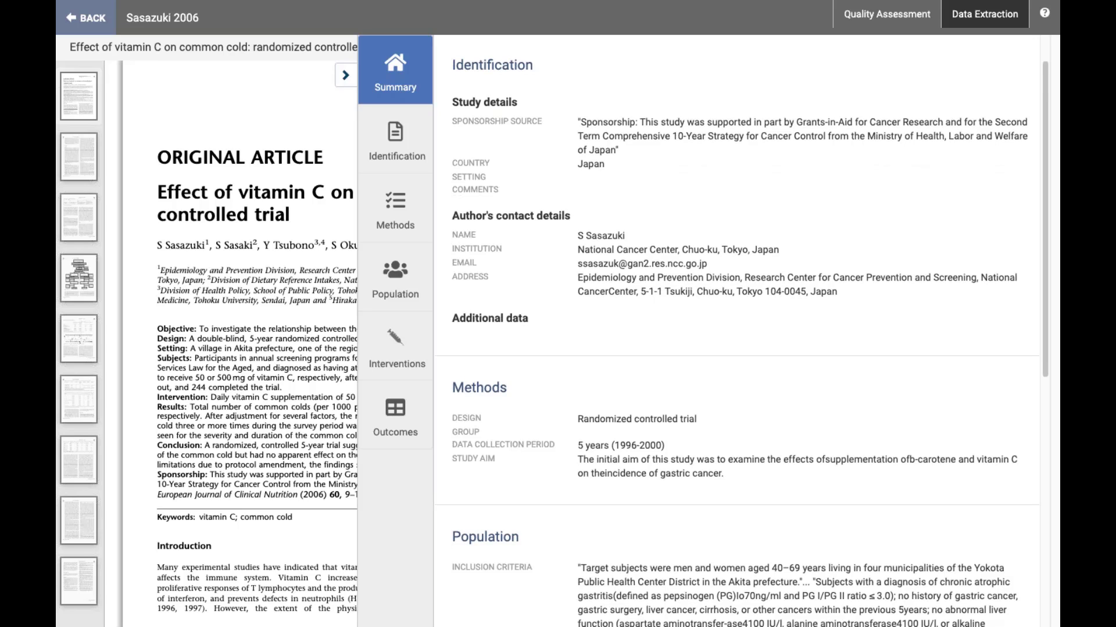
{"action": "scroll", "coordinate": [738, 332], "scroll_direction": "down", "scroll_amount": 2}
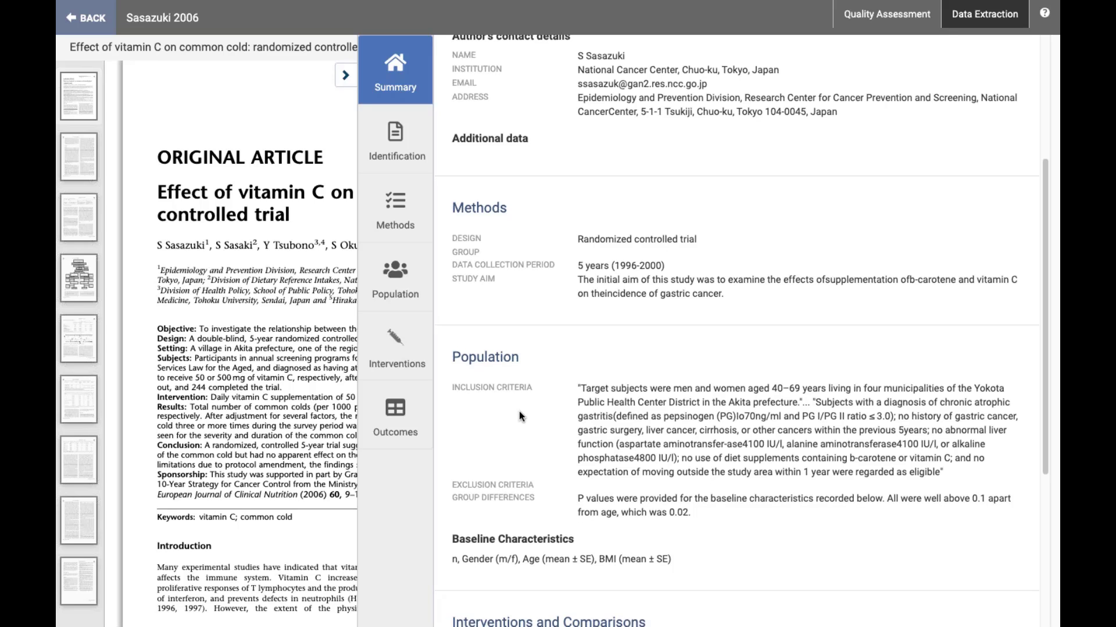
{"action": "scroll", "coordinate": [518, 412], "scroll_direction": "down", "scroll_amount": 1}
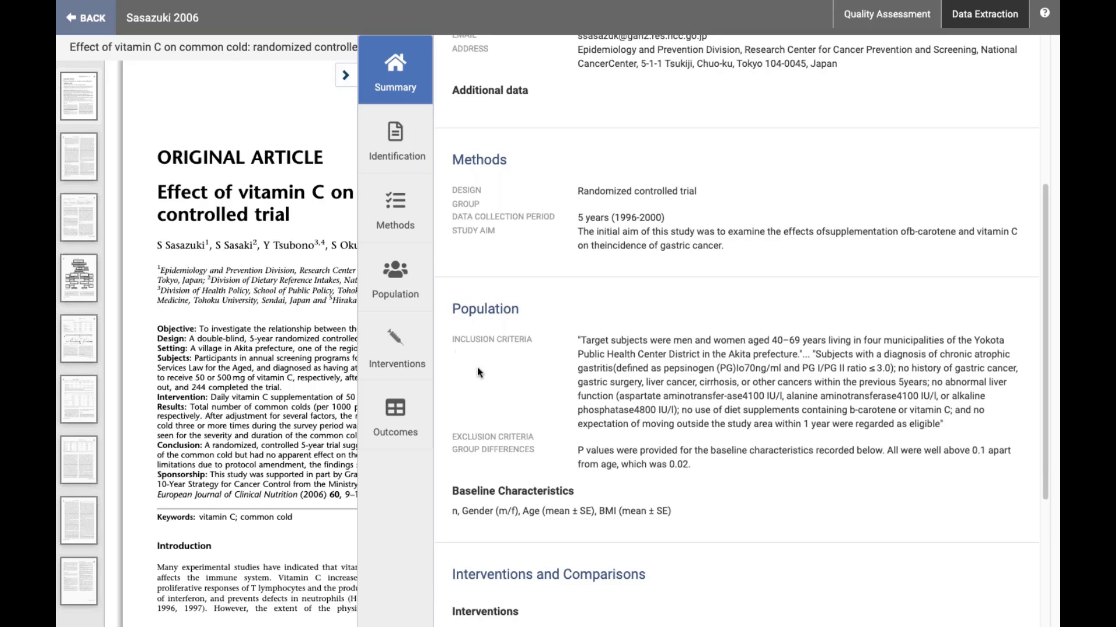
{"action": "scroll", "coordinate": [538, 362], "scroll_direction": "up", "scroll_amount": 5}
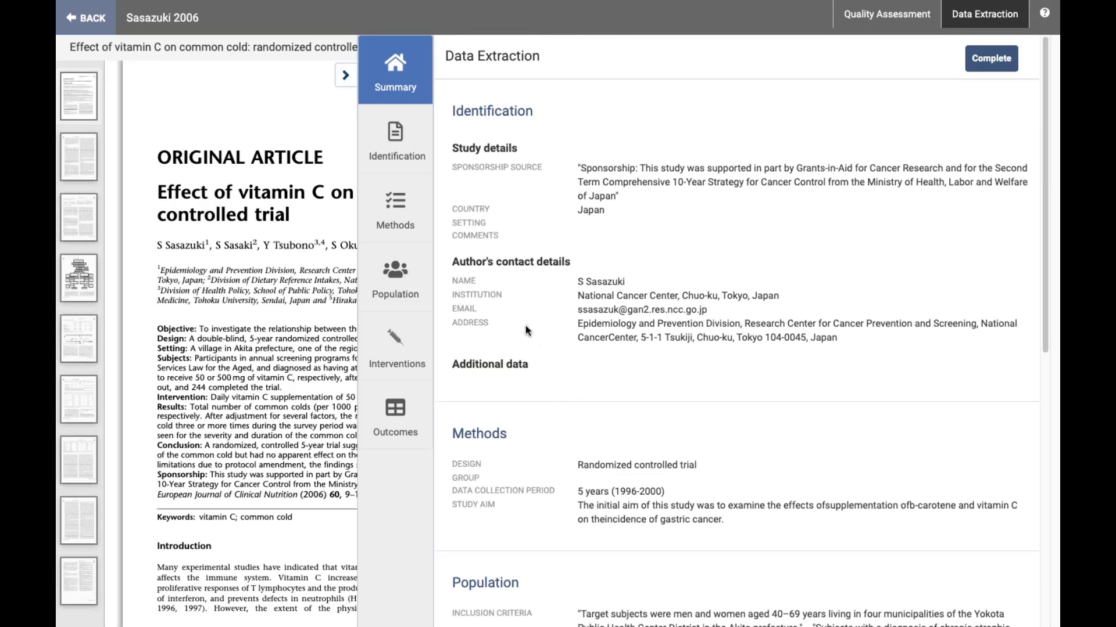
- Review the Identification form's study details, author's contact details and additional identification data
{"action": "left_click", "coordinate": [387, 160]}
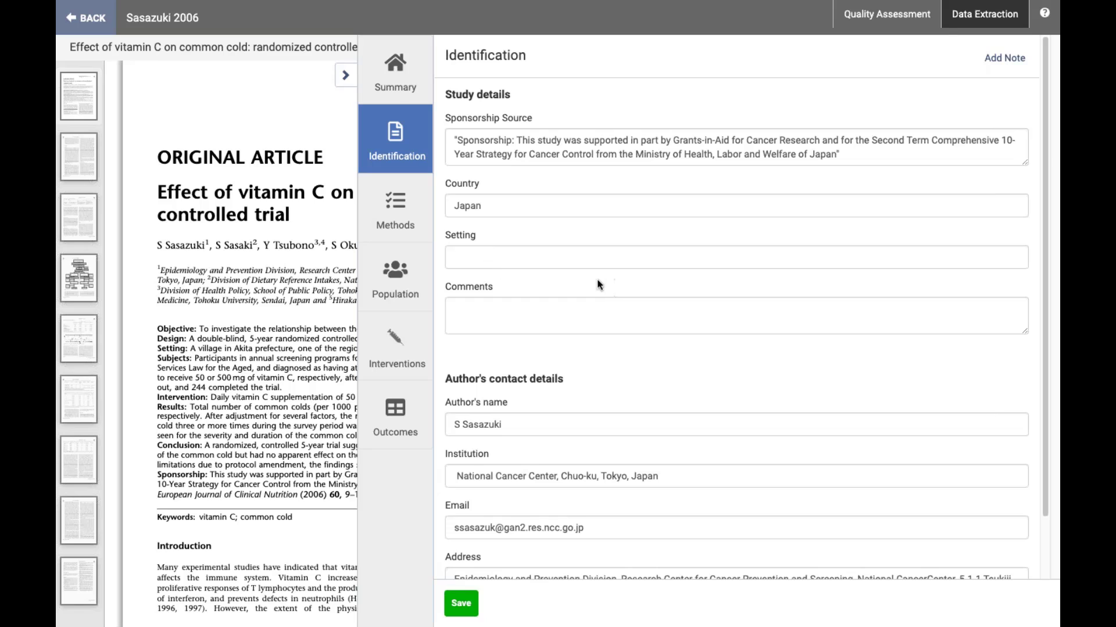
{"action": "scroll", "coordinate": [571, 378], "scroll_direction": "down", "scroll_amount": 1}
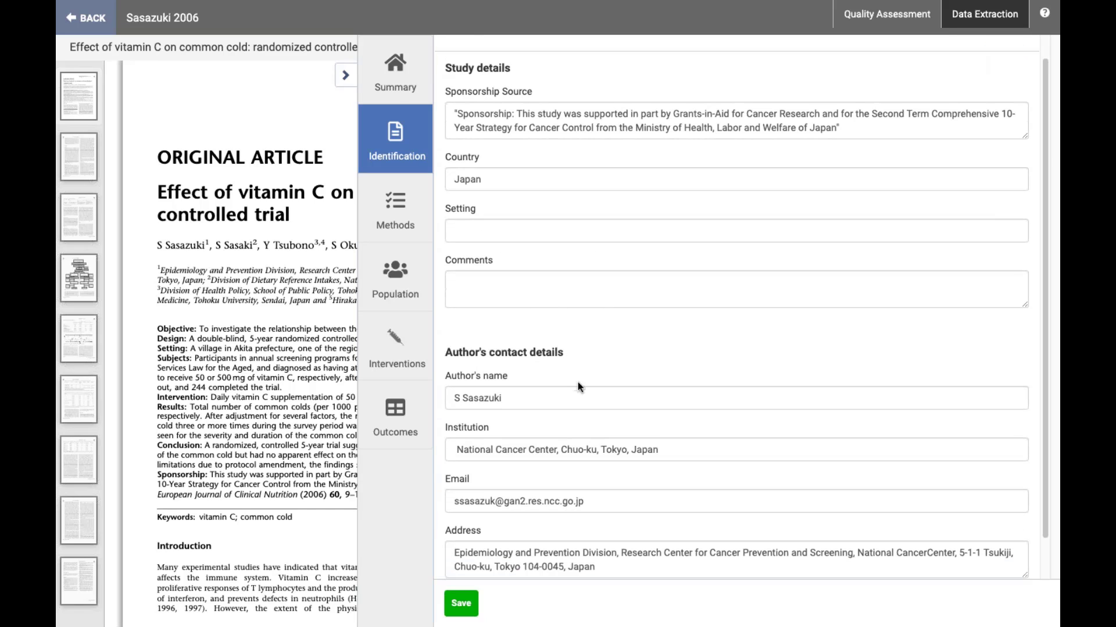
{"action": "scroll", "coordinate": [579, 401], "scroll_direction": "down", "scroll_amount": 4}
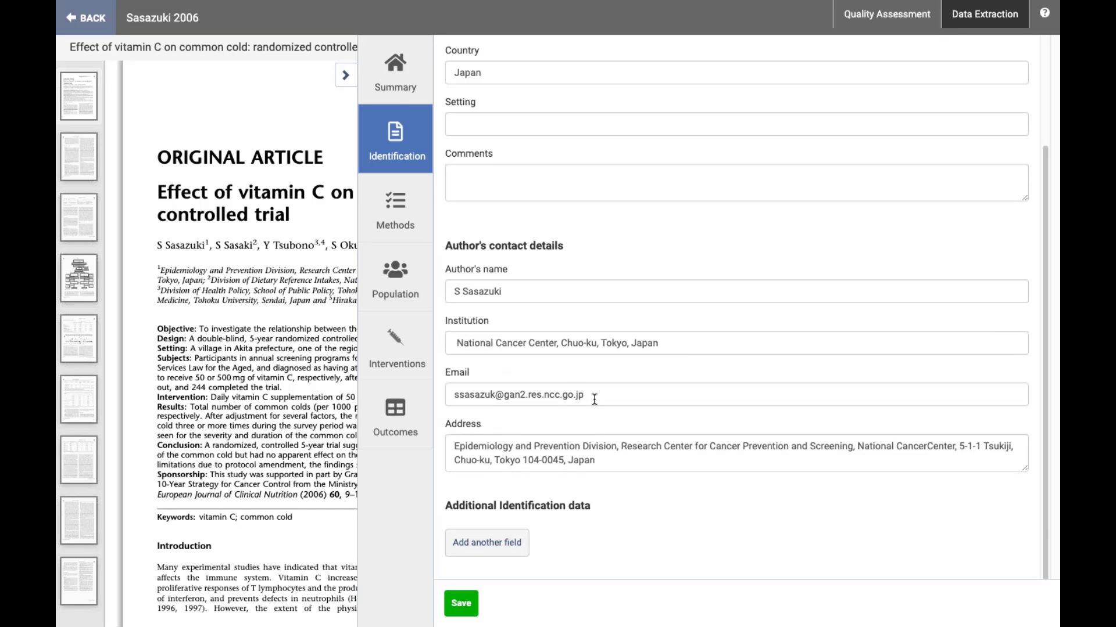
{"action": "scroll", "coordinate": [684, 352], "scroll_direction": "up", "scroll_amount": 5}
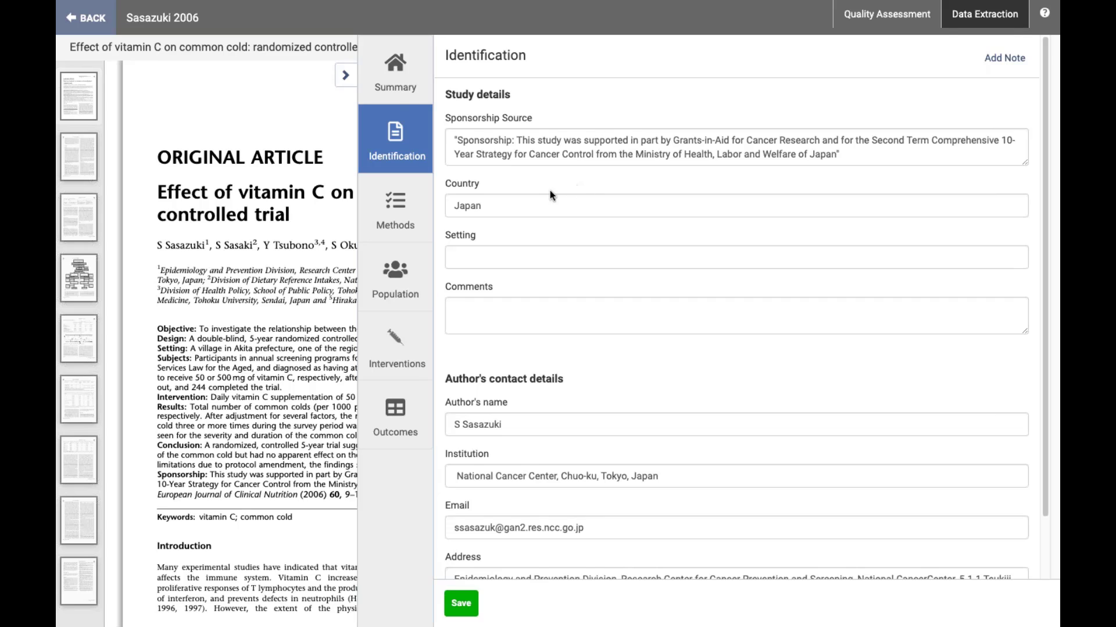
- In the Methods form, switch the study design to Other and set it back to Randomized controlled trial
{"action": "left_click", "coordinate": [406, 219]}
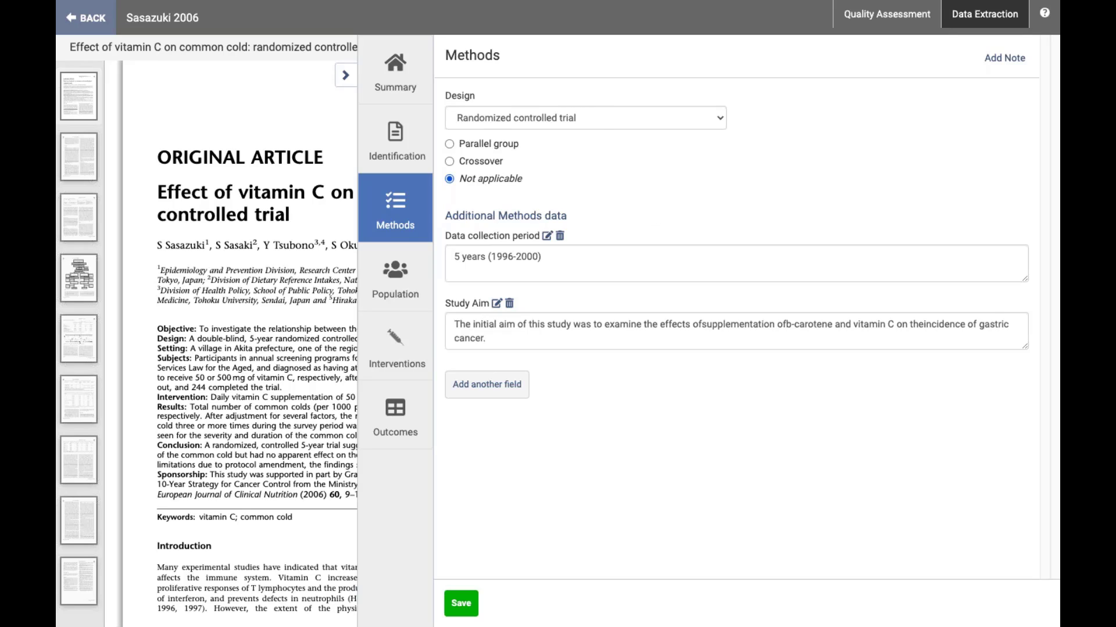
{"action": "left_click", "coordinate": [588, 126]}
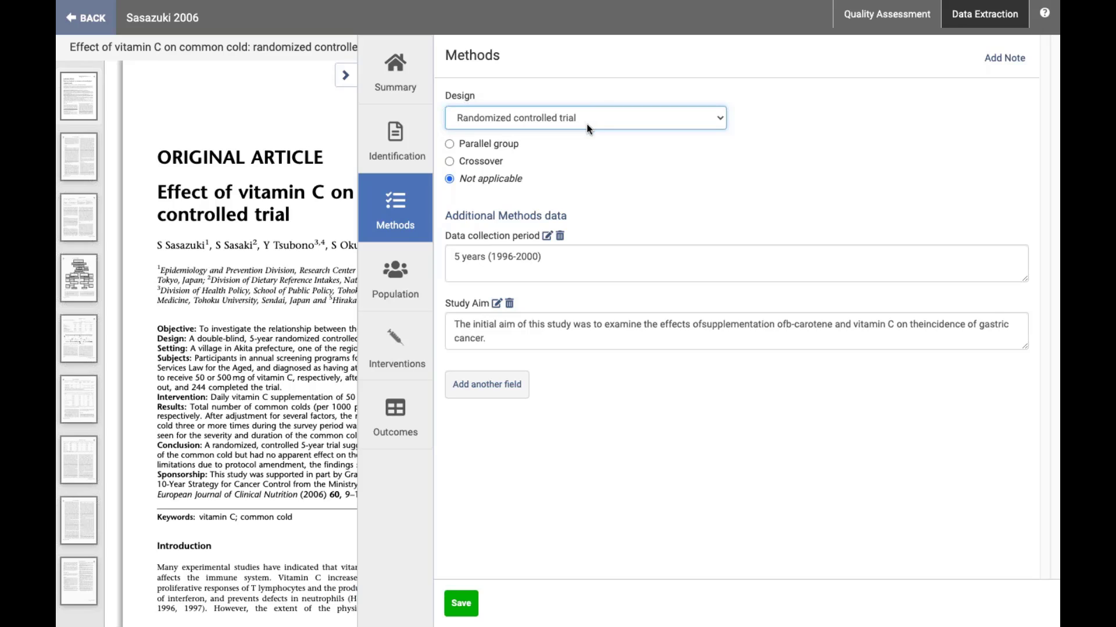
{"action": "left_click", "coordinate": [572, 210]}
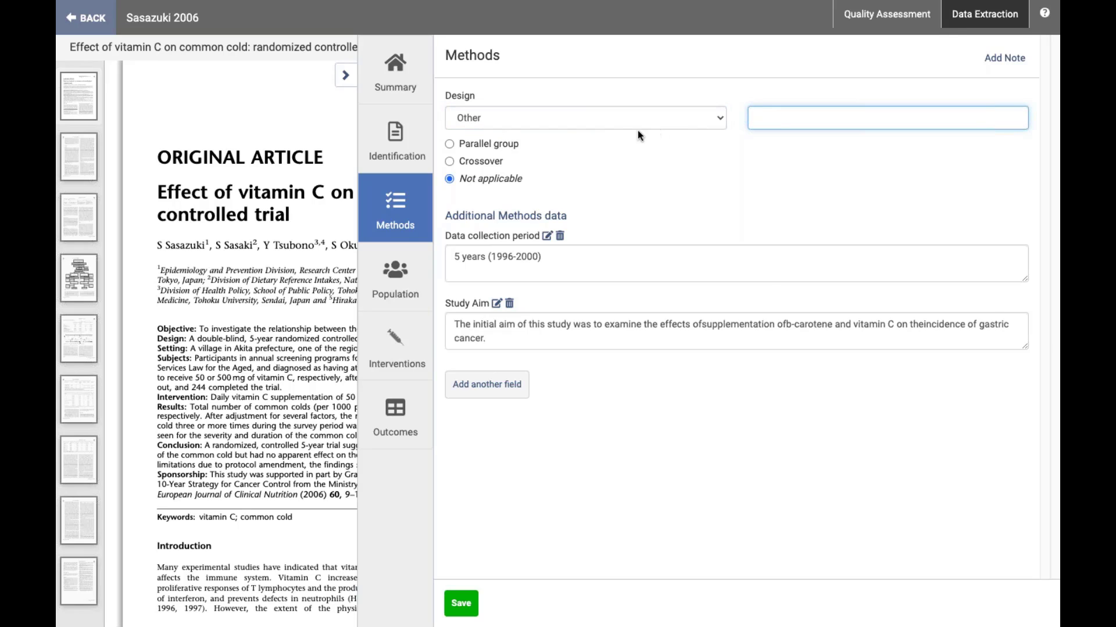
{"action": "left_click", "coordinate": [606, 129]}
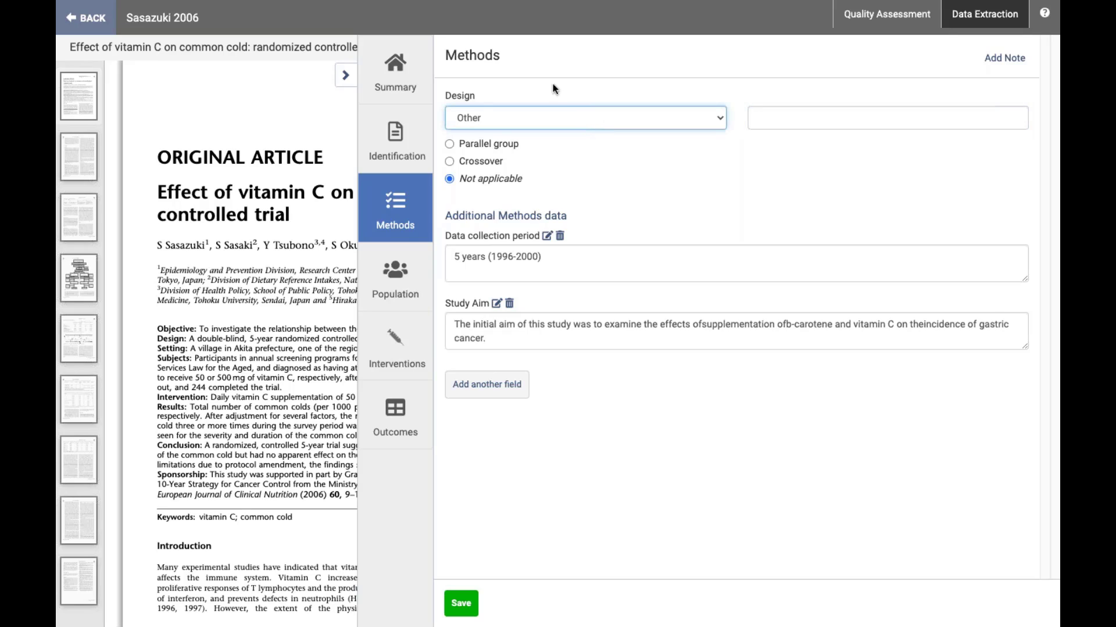
{"action": "left_click", "coordinate": [535, 35]}
{"action": "left_click", "coordinate": [649, 235]}
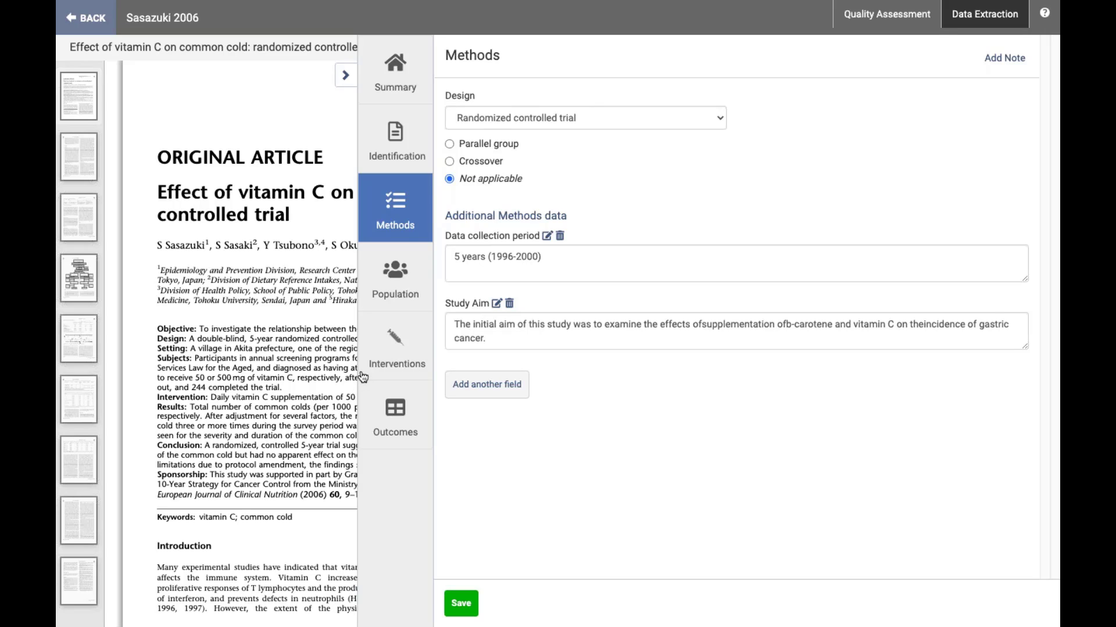
- Review the Population form's inclusion criteria, exclusion criteria, group differences and baseline characteristics table
{"action": "left_click", "coordinate": [387, 294]}
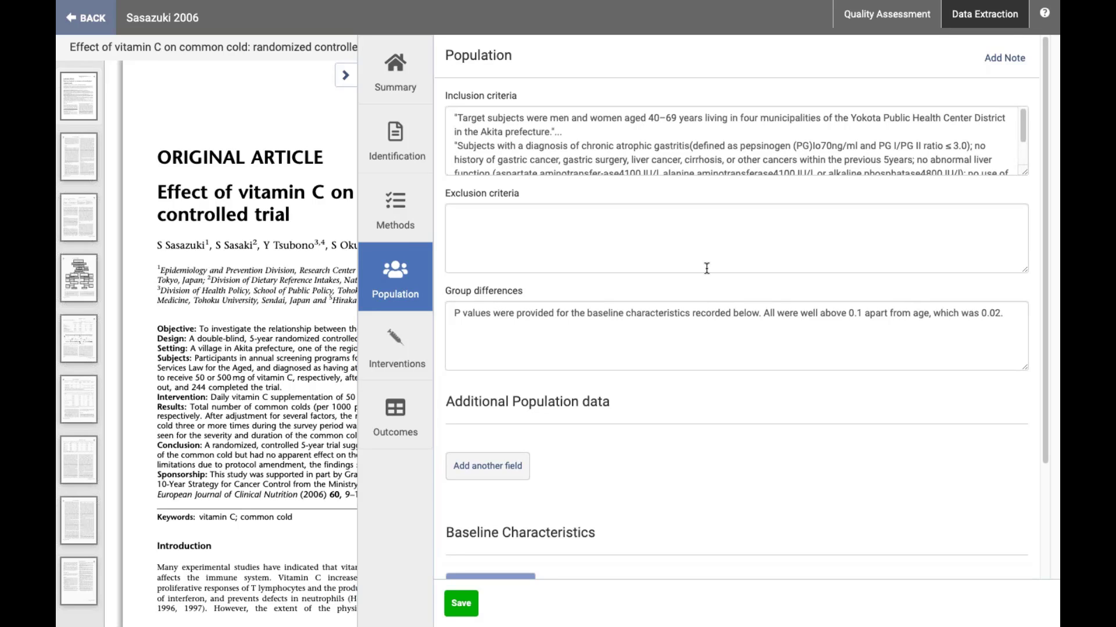
{"action": "left_click", "coordinate": [588, 137]}
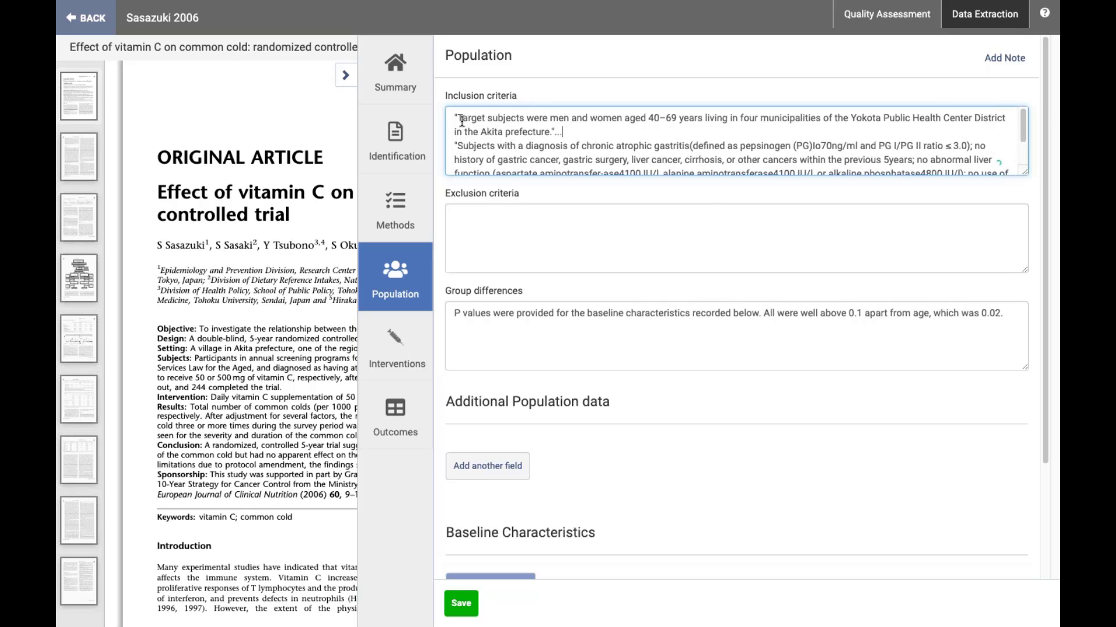
{"action": "left_click_drag", "start_coordinate": [458, 118], "coordinate": [500, 155]}
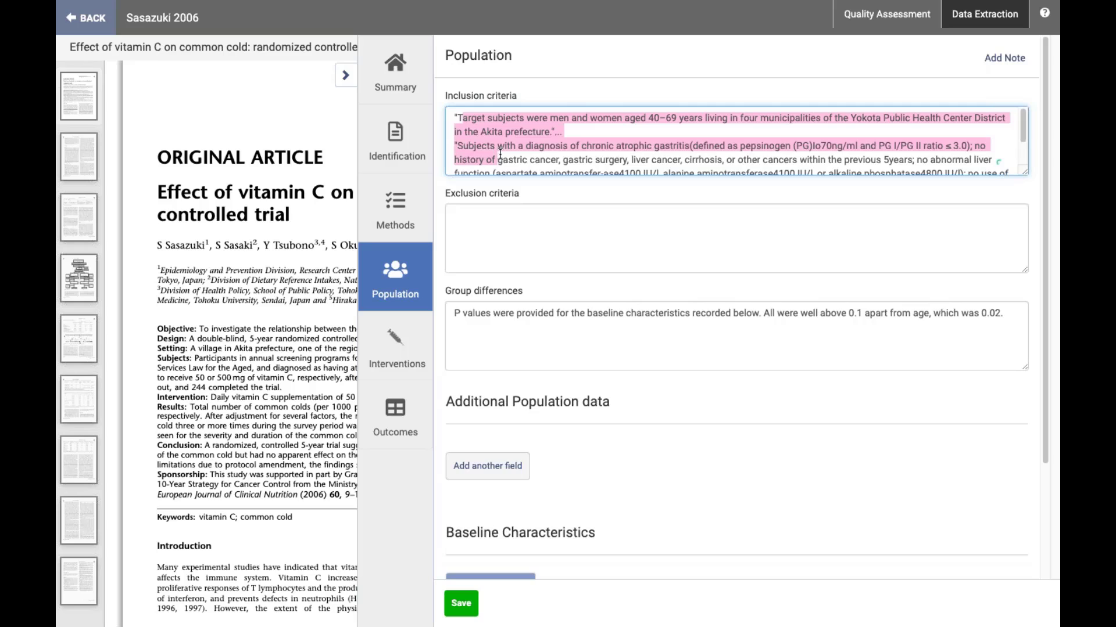
{"action": "left_click", "coordinate": [618, 136]}
{"action": "scroll", "coordinate": [748, 118], "scroll_direction": "down", "scroll_amount": 1}
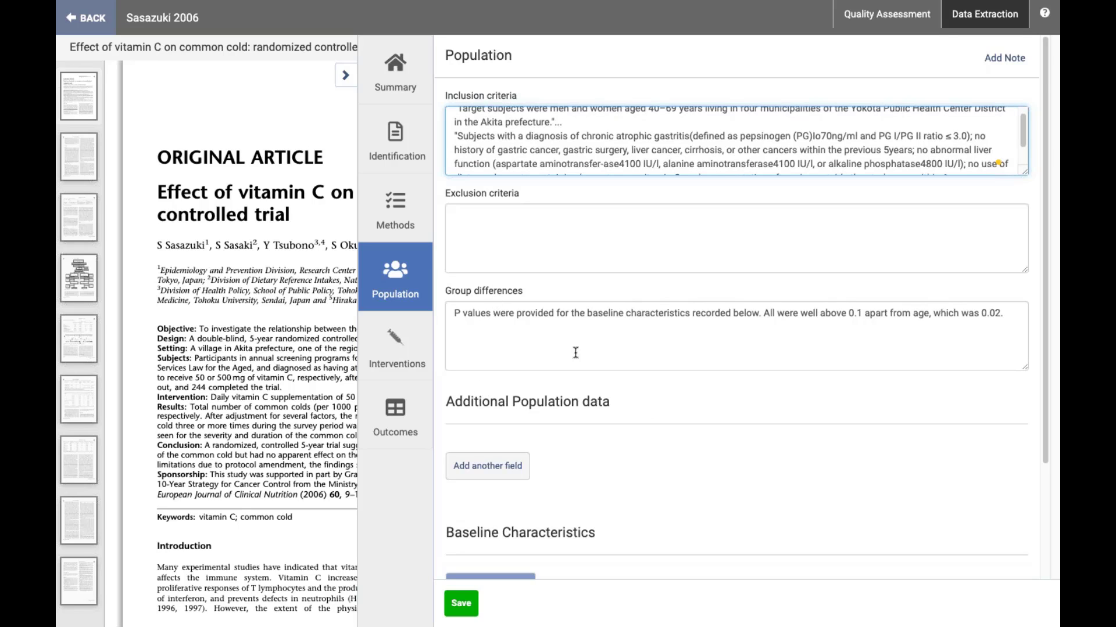
{"action": "scroll", "coordinate": [575, 352], "scroll_direction": "down", "scroll_amount": 1}
{"action": "scroll", "coordinate": [639, 291], "scroll_direction": "down", "scroll_amount": 1}
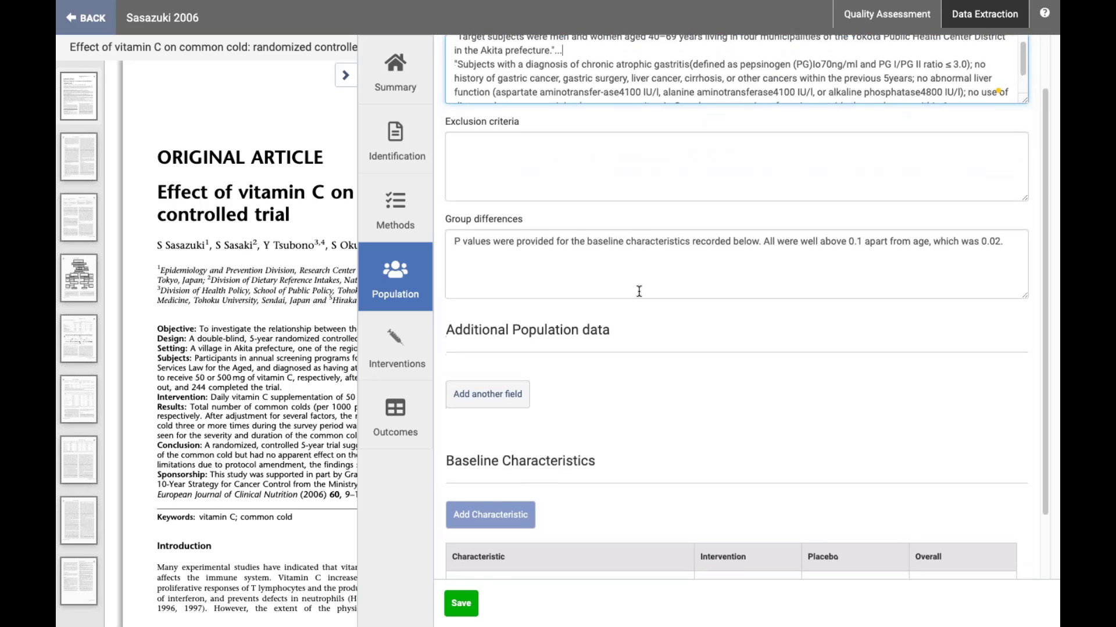
{"action": "scroll", "coordinate": [639, 291], "scroll_direction": "down", "scroll_amount": 2}
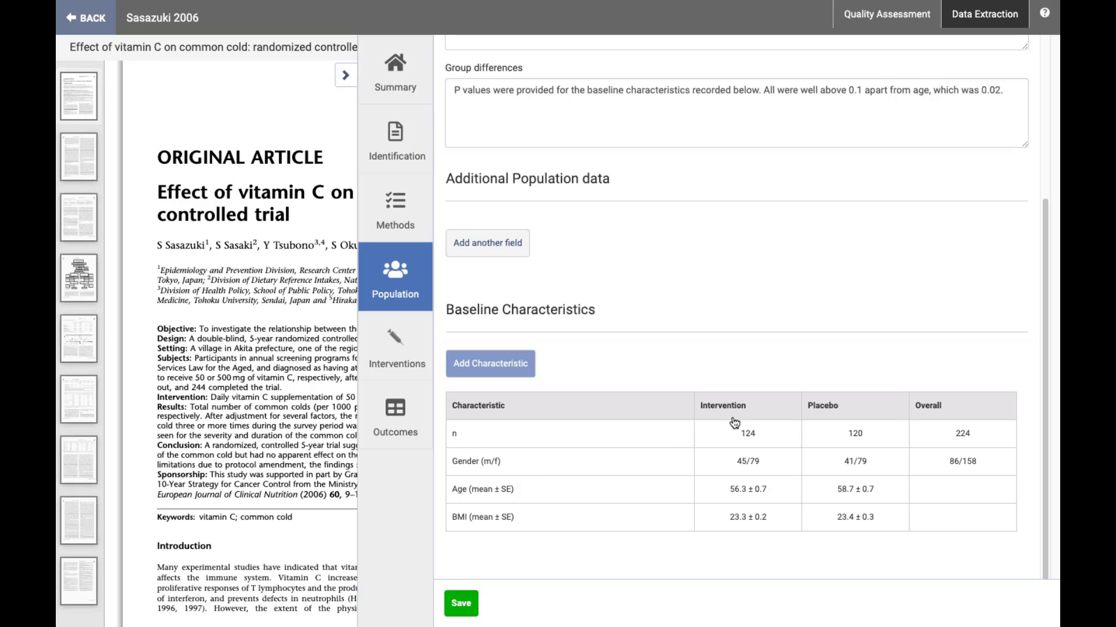
- Add a baseline characteristic named "Study aim" to the Population table
{"action": "left_click", "coordinate": [521, 364]}
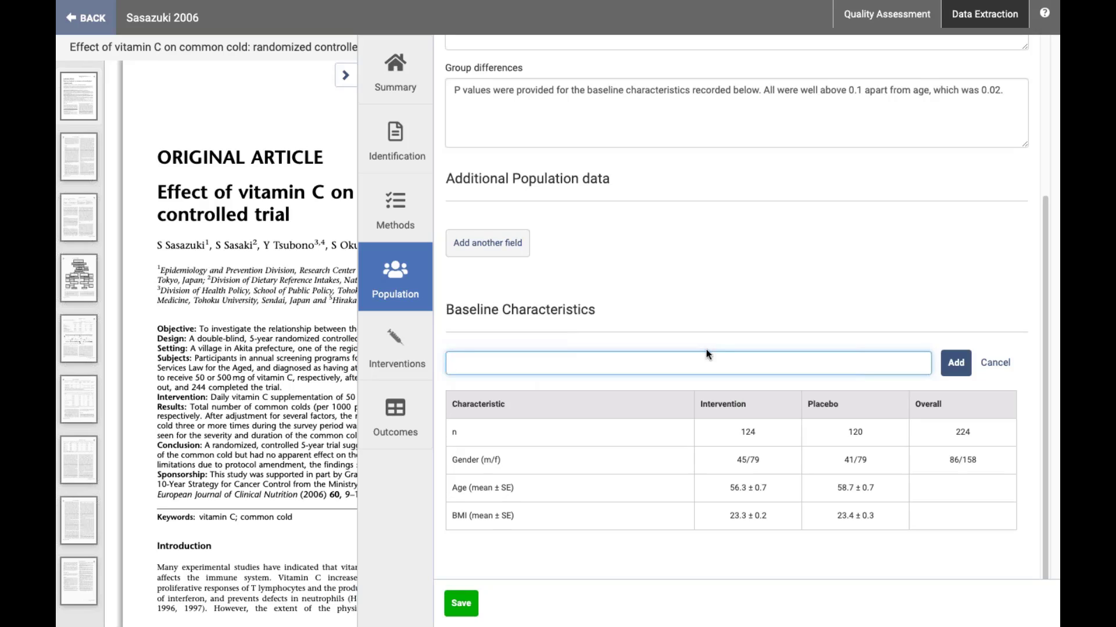
{"action": "type", "text": "Study aim"}
{"action": "left_click", "coordinate": [956, 365]}
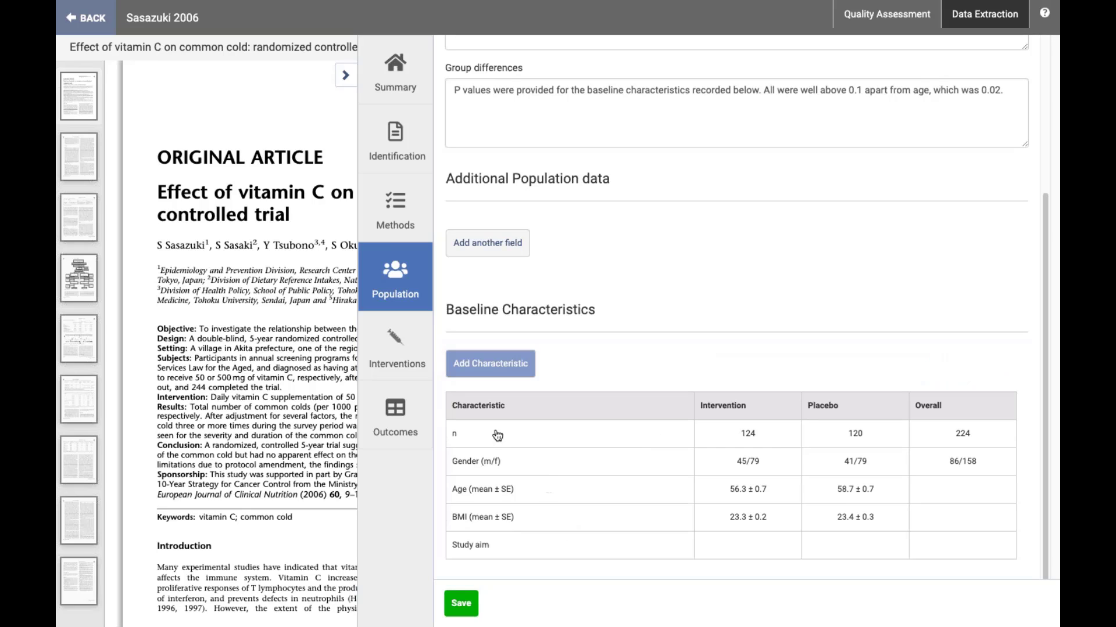
- Enter "The aim of this study was to...." in the Overall cell of the Study aim row
{"action": "scroll", "coordinate": [626, 417], "scroll_direction": "down", "scroll_amount": 1}
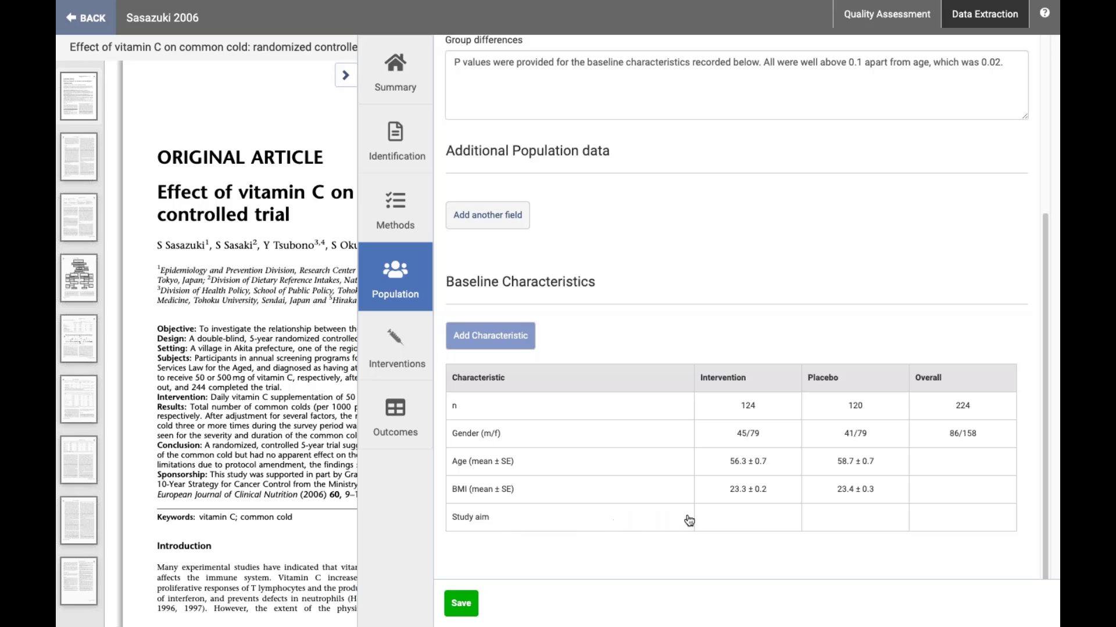
{"action": "left_click", "coordinate": [746, 507]}
{"action": "type", "text": "The"}
{"action": "key", "text": "BackSpace"}
{"action": "key", "text": "BackSpace"}
{"action": "key", "text": "BackSpace"}
{"action": "key", "text": "Tab"}
{"action": "key", "text": "Tab"}
{"action": "type", "text": "The aim"}
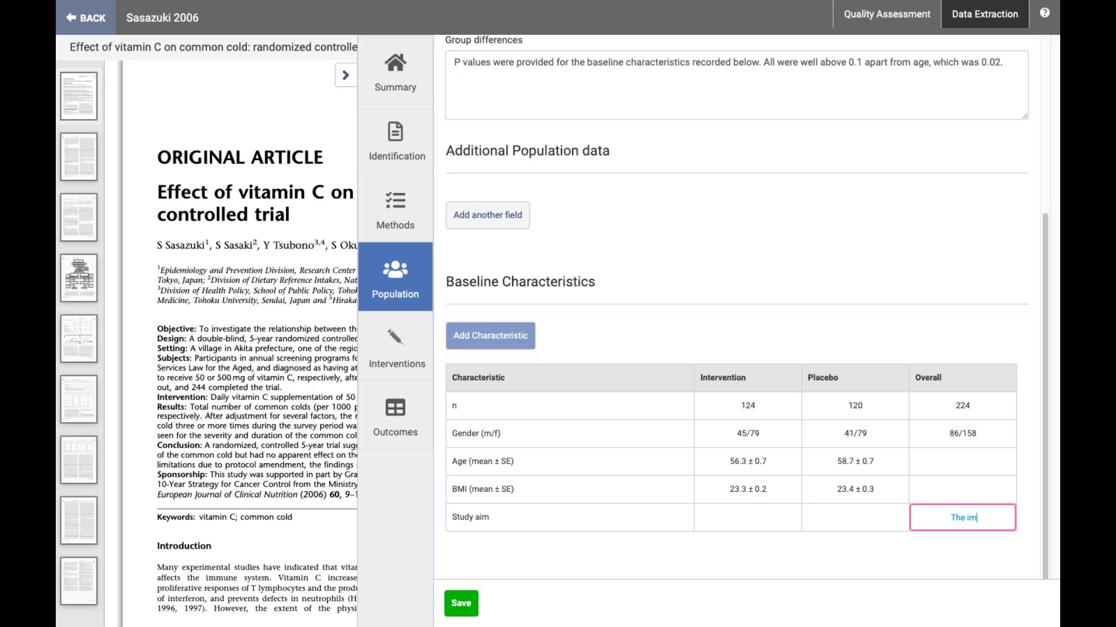
{"action": "type", "text": " of this study was to...."}
{"action": "key", "text": "Return"}
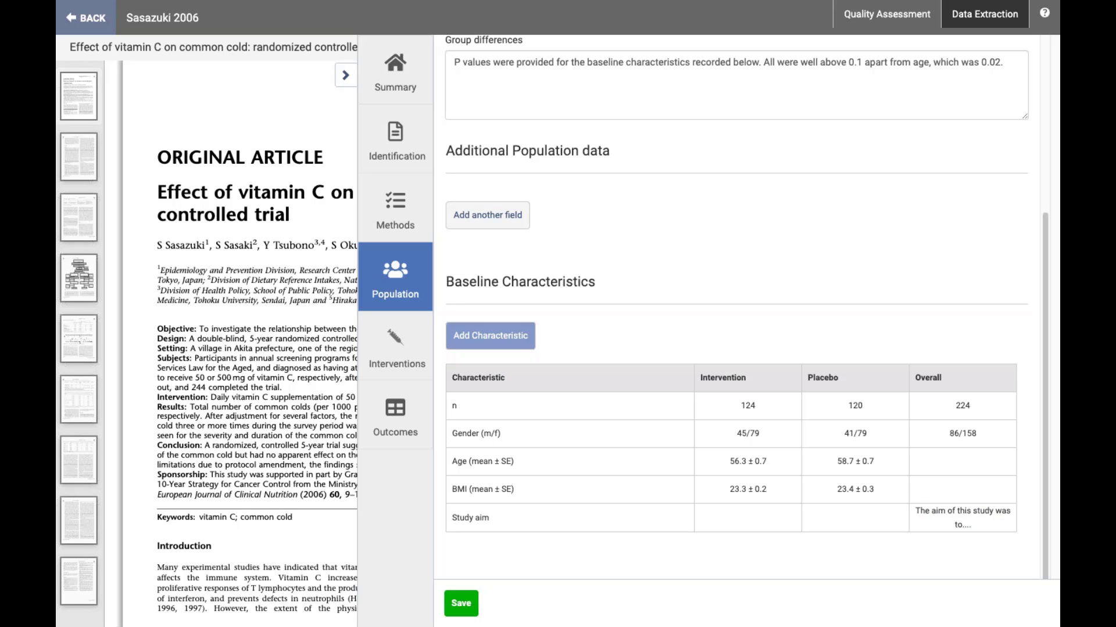
- Add an intervention named "High-dose vitamins" to the study's Interventions list
{"action": "left_click", "coordinate": [400, 349]}
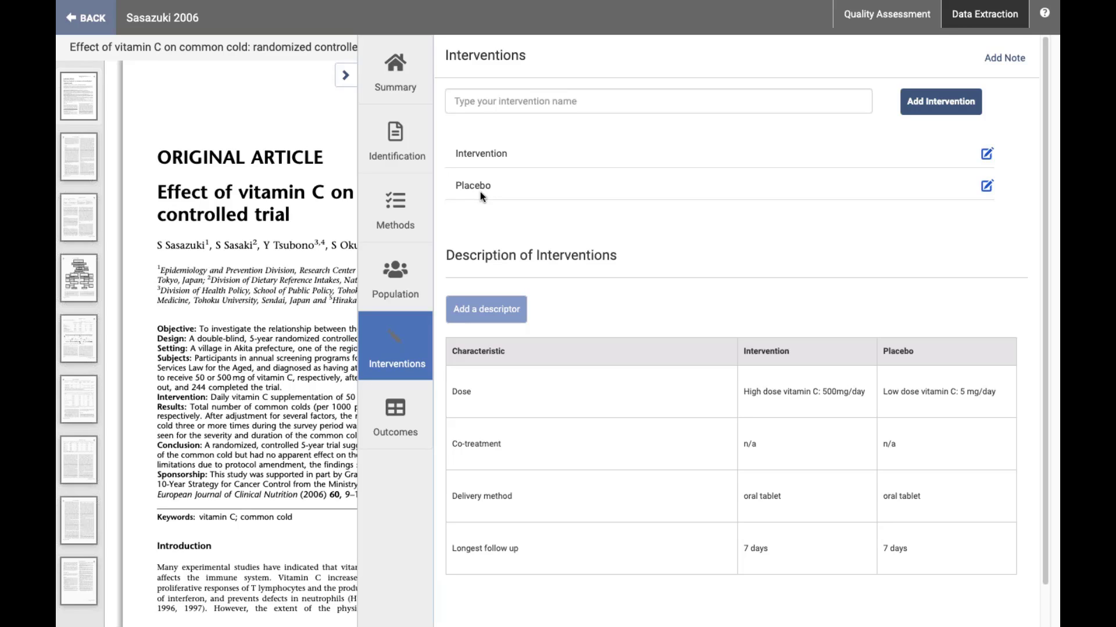
{"action": "left_click", "coordinate": [609, 97]}
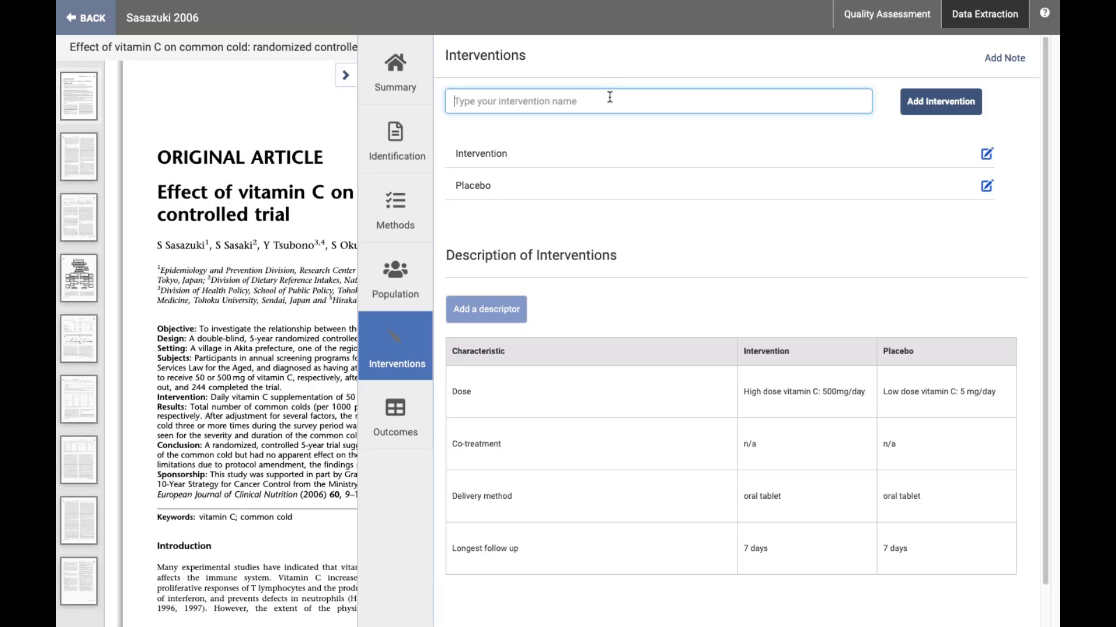
{"action": "left_click", "coordinate": [682, 141]}
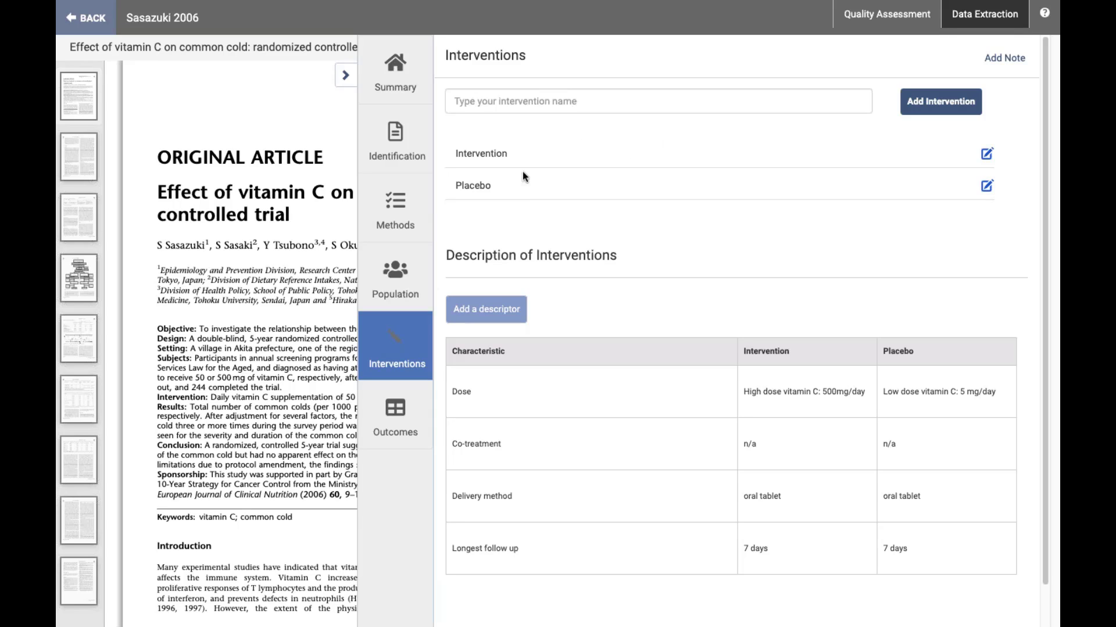
{"action": "left_click", "coordinate": [542, 98]}
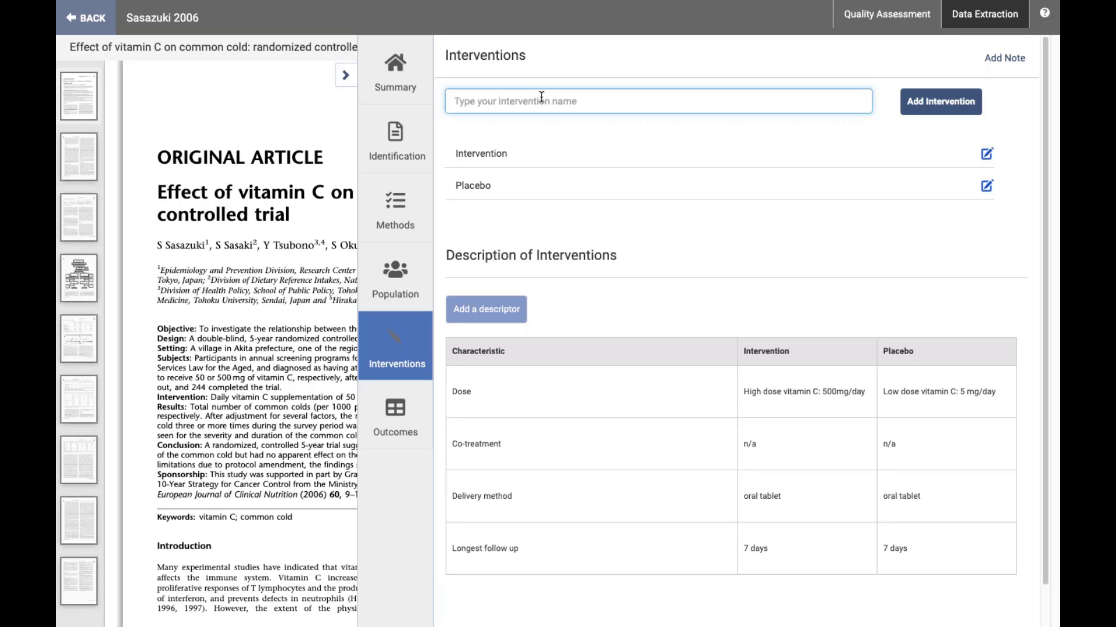
{"action": "type", "text": "High-dose vitamins"}
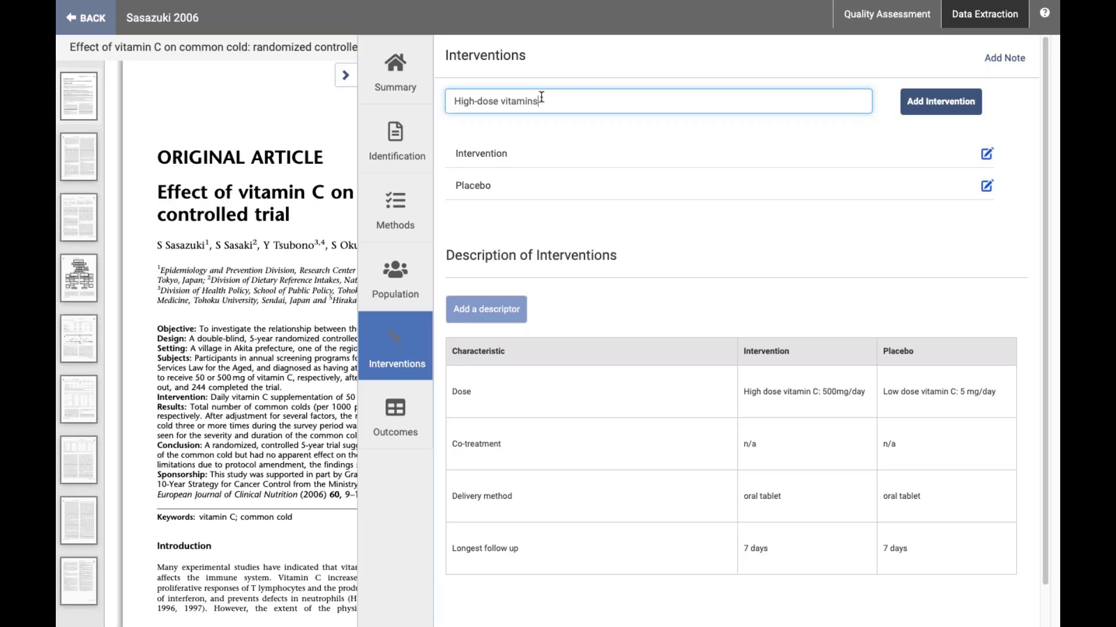
{"action": "left_click", "coordinate": [940, 102]}
- Add another intervention named "Low-dose vitamins" to the list
{"action": "left_click", "coordinate": [662, 107]}
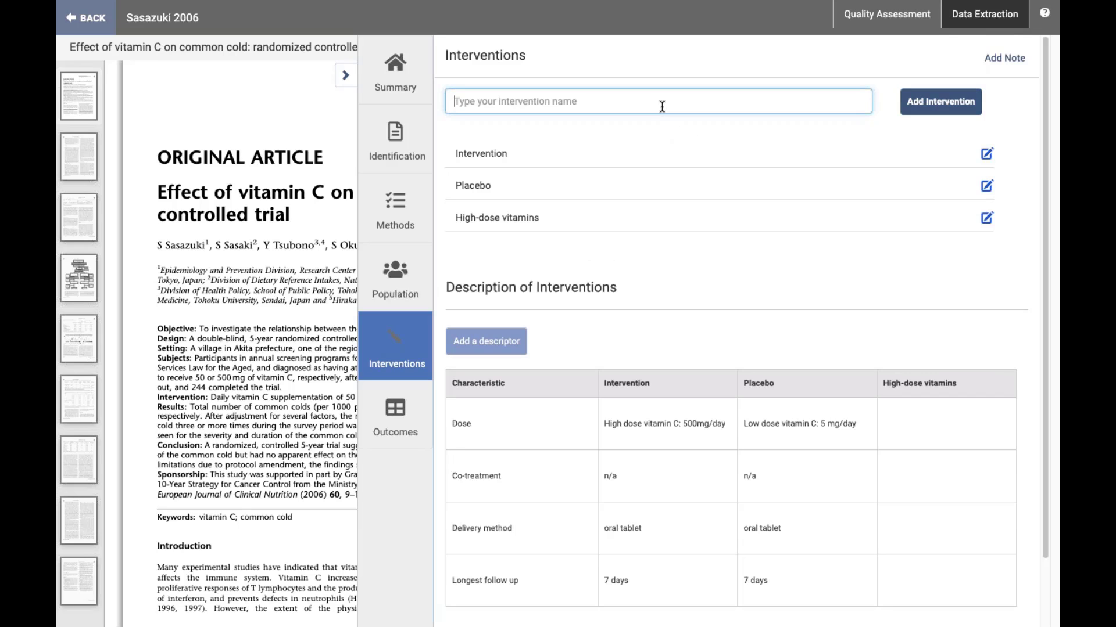
{"action": "type", "text": "low-"}
{"action": "key", "text": "BackSpace"}
{"action": "key", "text": "BackSpace"}
{"action": "key", "text": "BackSpace"}
{"action": "key", "text": "BackSpace"}
{"action": "type", "text": "L"}
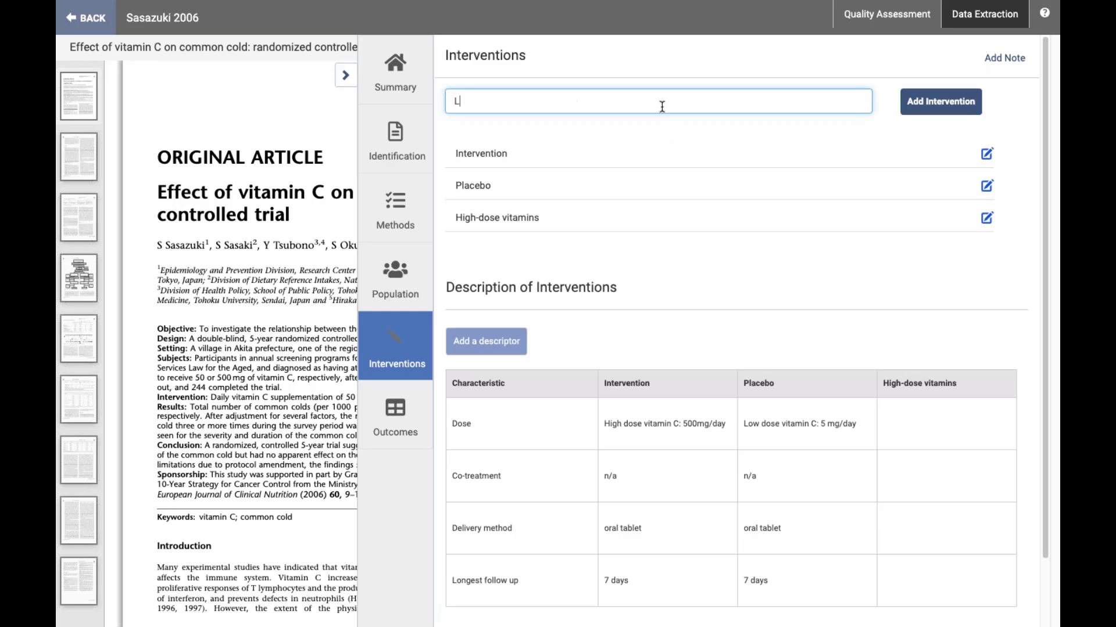
{"action": "type", "text": "ow-dose vitamins"}
{"action": "left_click", "coordinate": [927, 100]}
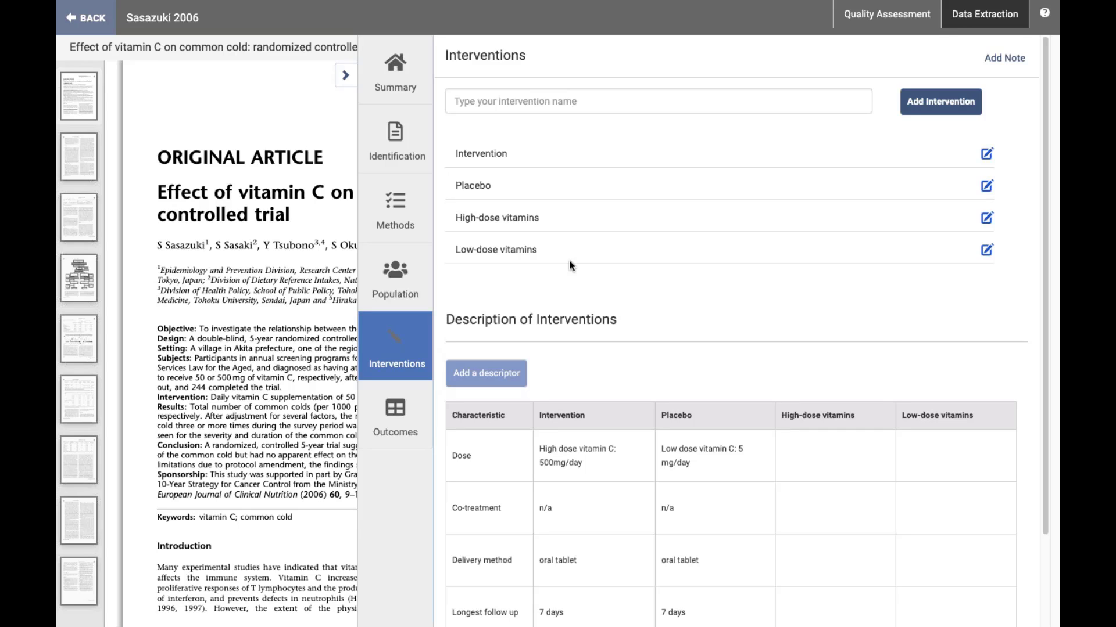
- Review the Description of Interventions table and the outcome tables in the Outcomes section
{"action": "scroll", "coordinate": [570, 263], "scroll_direction": "down", "scroll_amount": 2}
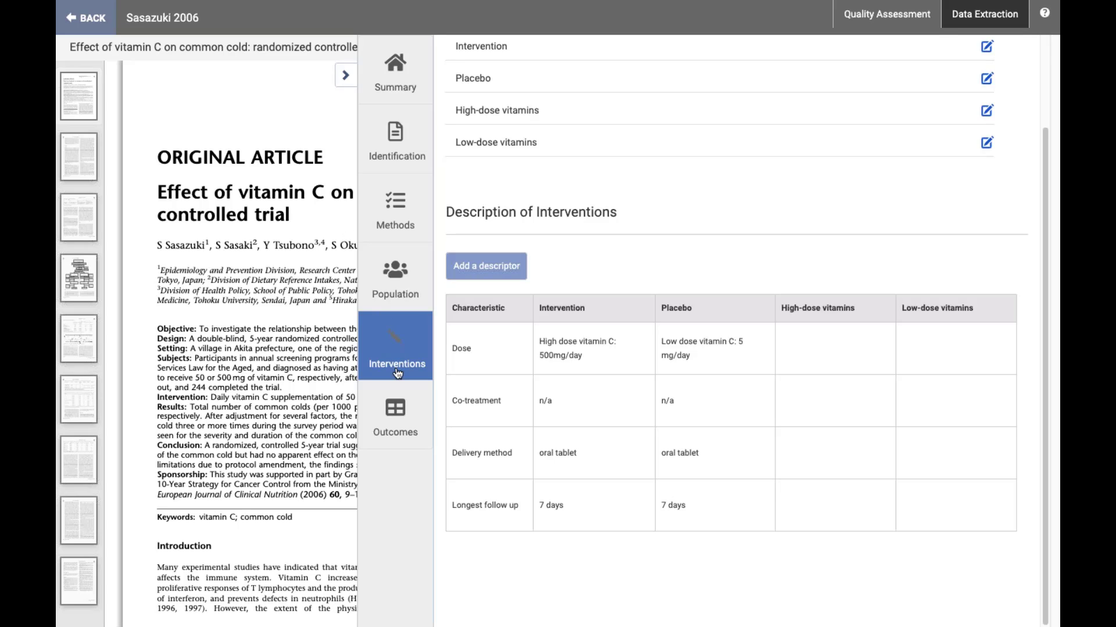
{"action": "left_click", "coordinate": [402, 407]}
{"action": "scroll", "coordinate": [703, 277], "scroll_direction": "up", "scroll_amount": 2}
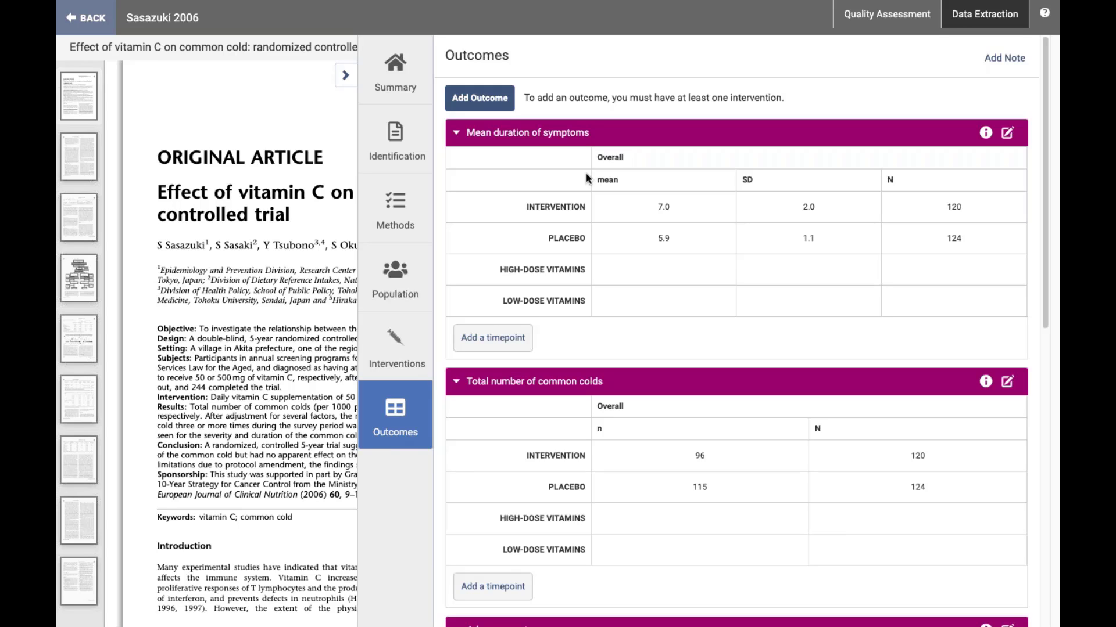
- Delete the "High-dose vitamins" and "Low-dose vitamins" interventions from the study's Interventions list
{"action": "left_click", "coordinate": [397, 344]}
{"action": "left_click", "coordinate": [986, 219]}
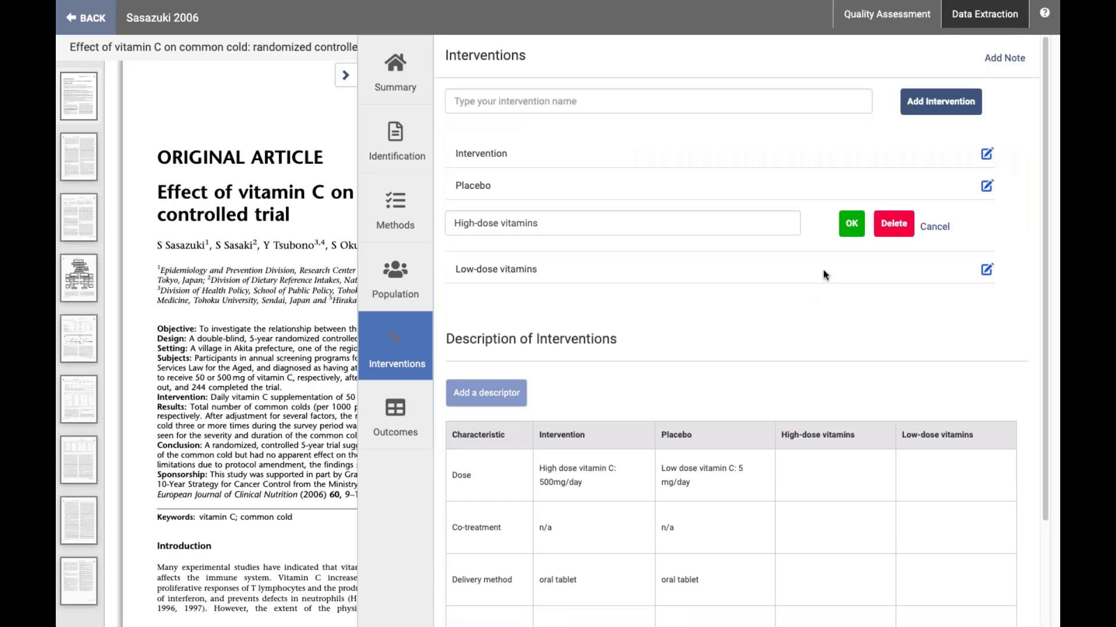
{"action": "left_click", "coordinate": [684, 100]}
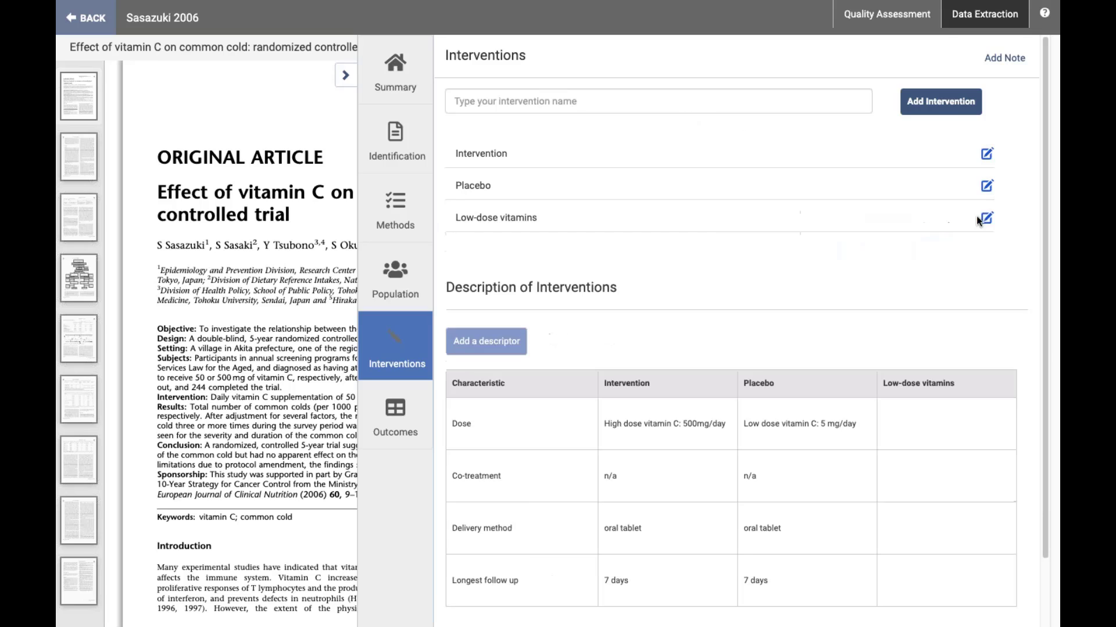
{"action": "left_click", "coordinate": [986, 220]}
{"action": "left_click", "coordinate": [897, 220]}
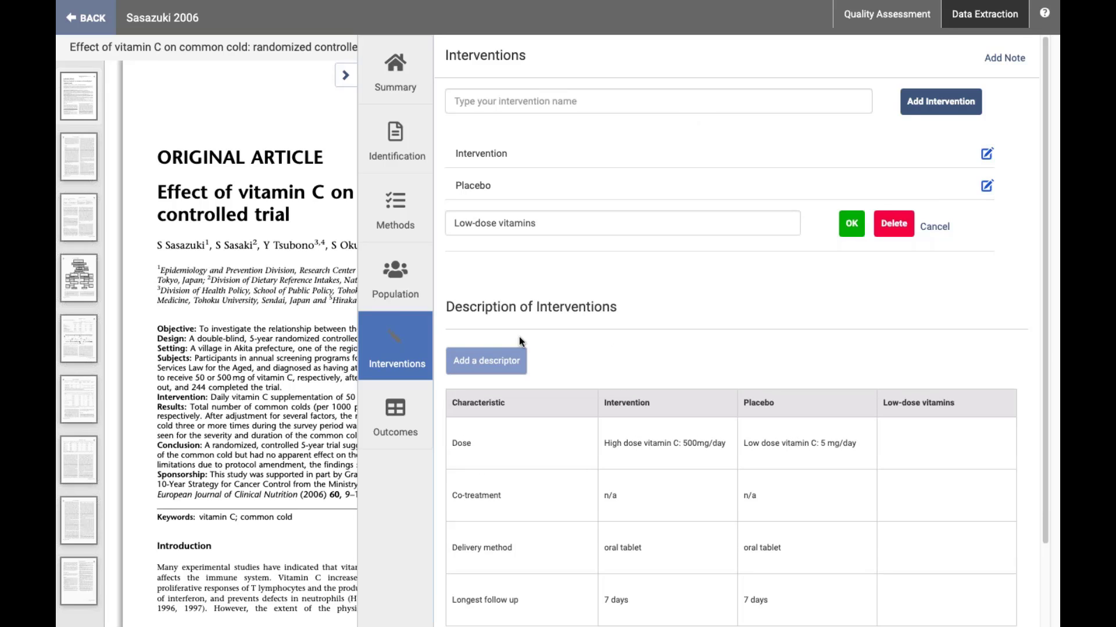
{"action": "left_click", "coordinate": [679, 100]}
- Collapse the "Mean duration of symptoms" and "Total number of common colds" tables in the Outcomes section
{"action": "left_click", "coordinate": [401, 395]}
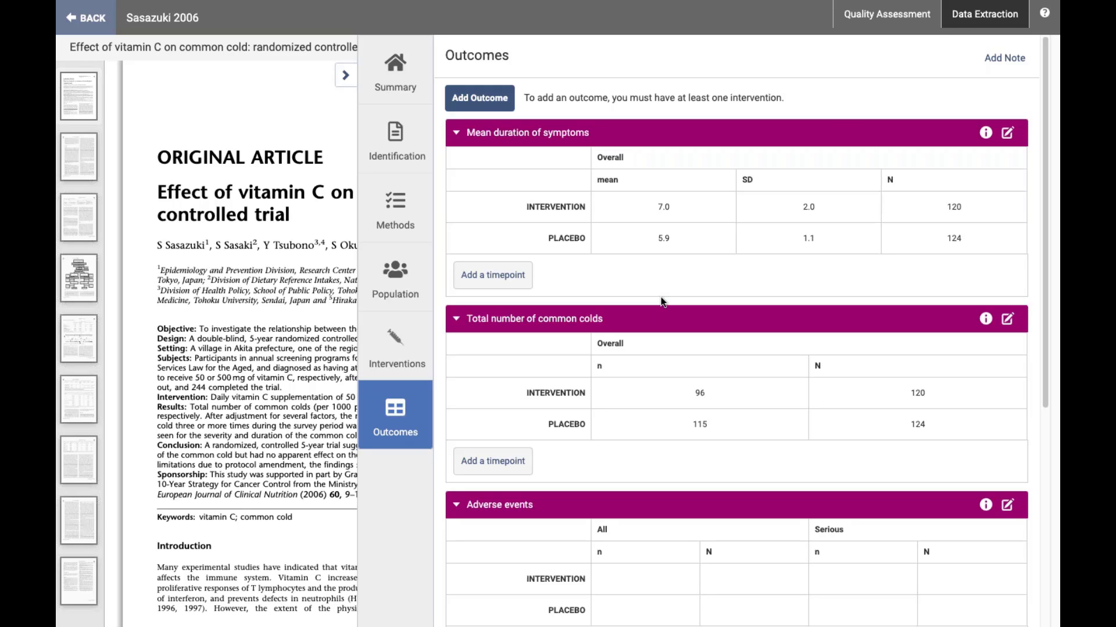
{"action": "left_click", "coordinate": [517, 137]}
{"action": "left_click", "coordinate": [474, 176]}
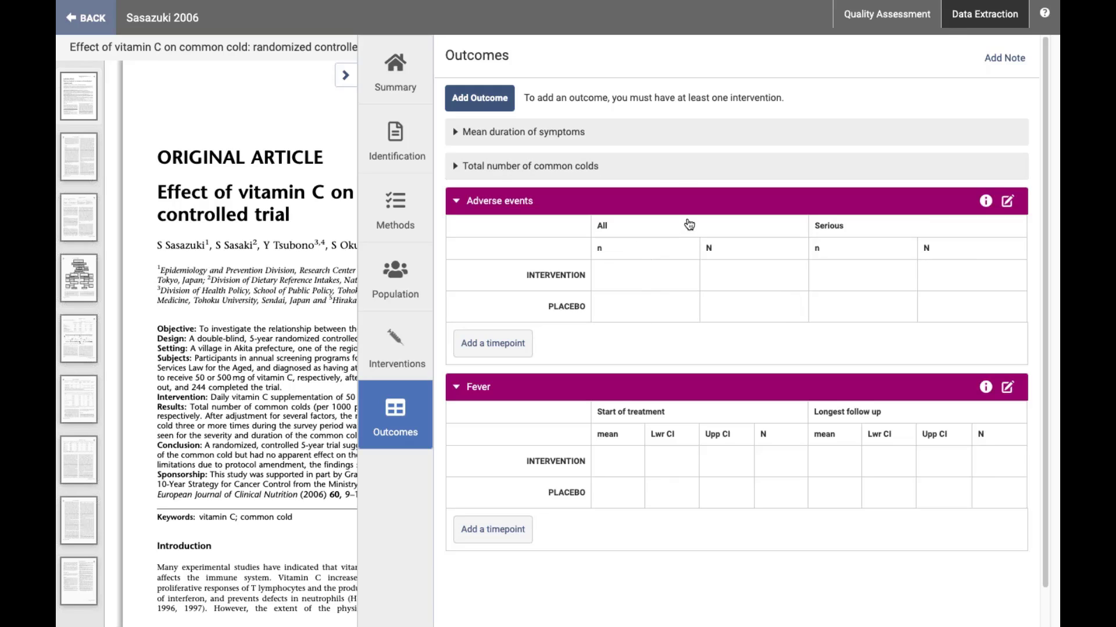
- Open the All and Serious column headings of the Adverse events table for editing
{"action": "left_click", "coordinate": [615, 231]}
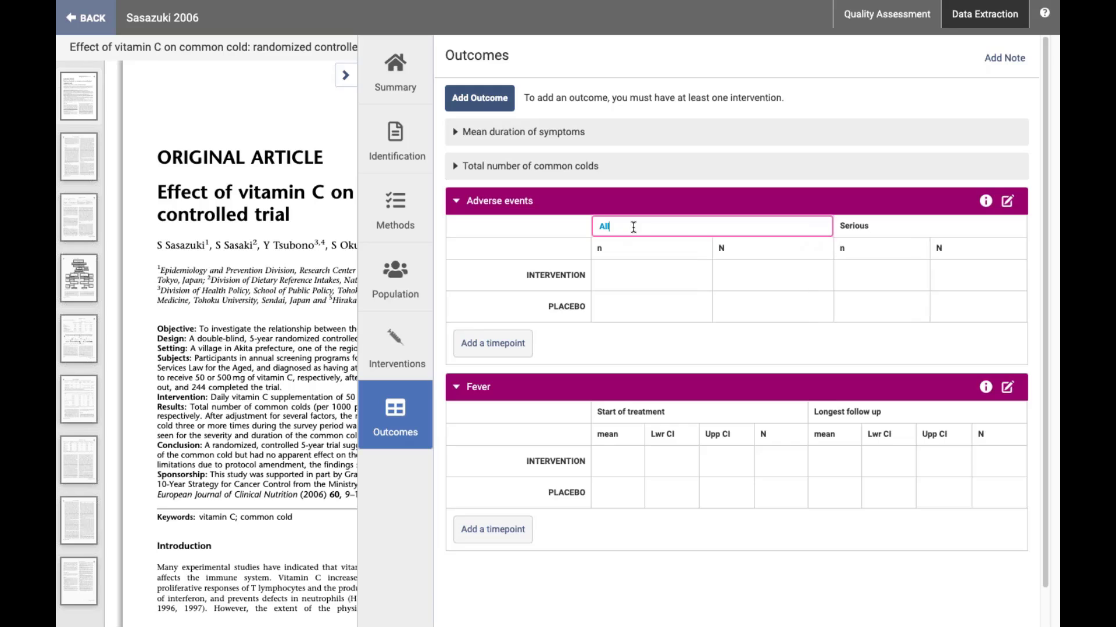
{"action": "key", "text": "Tab"}
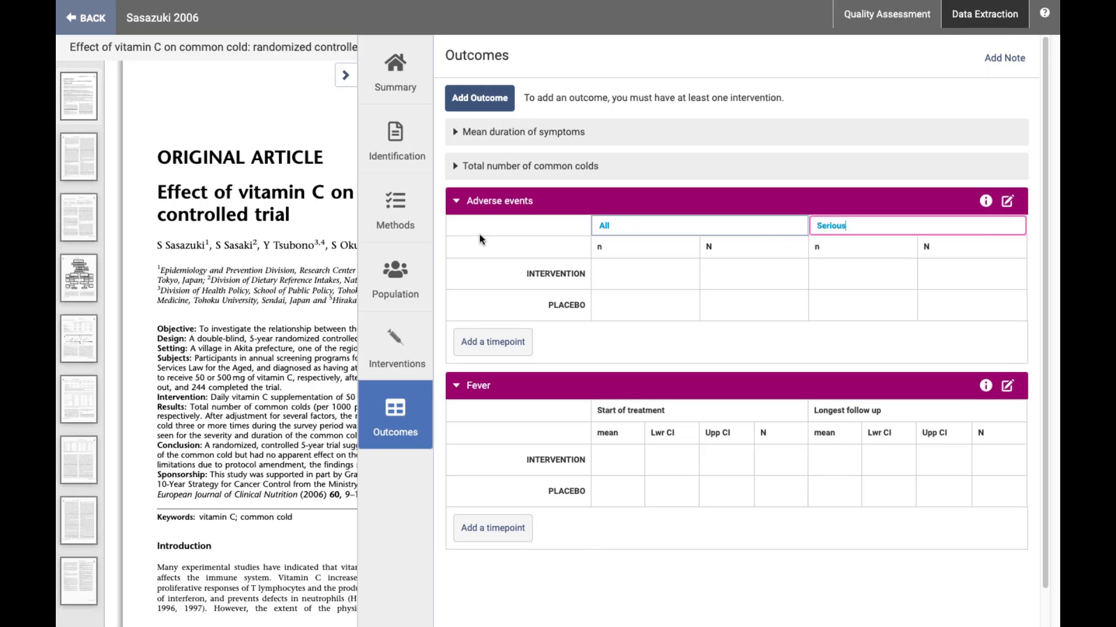
{"action": "left_click", "coordinate": [634, 102]}
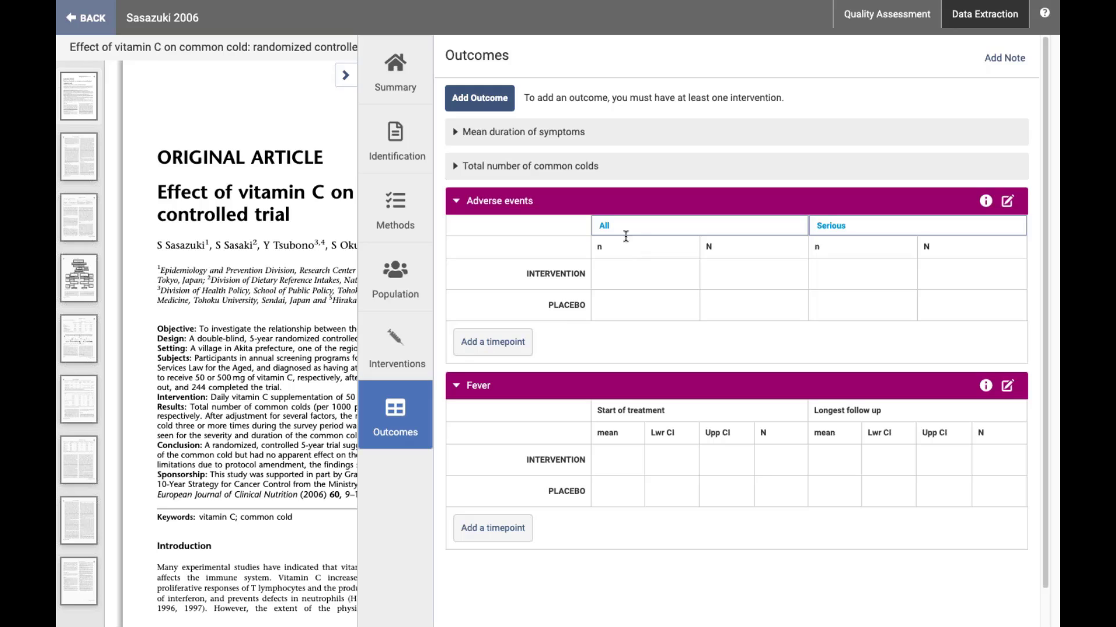
- Add a timepoint named "3rd column" to the Adverse events outcome
{"action": "left_click", "coordinate": [488, 348]}
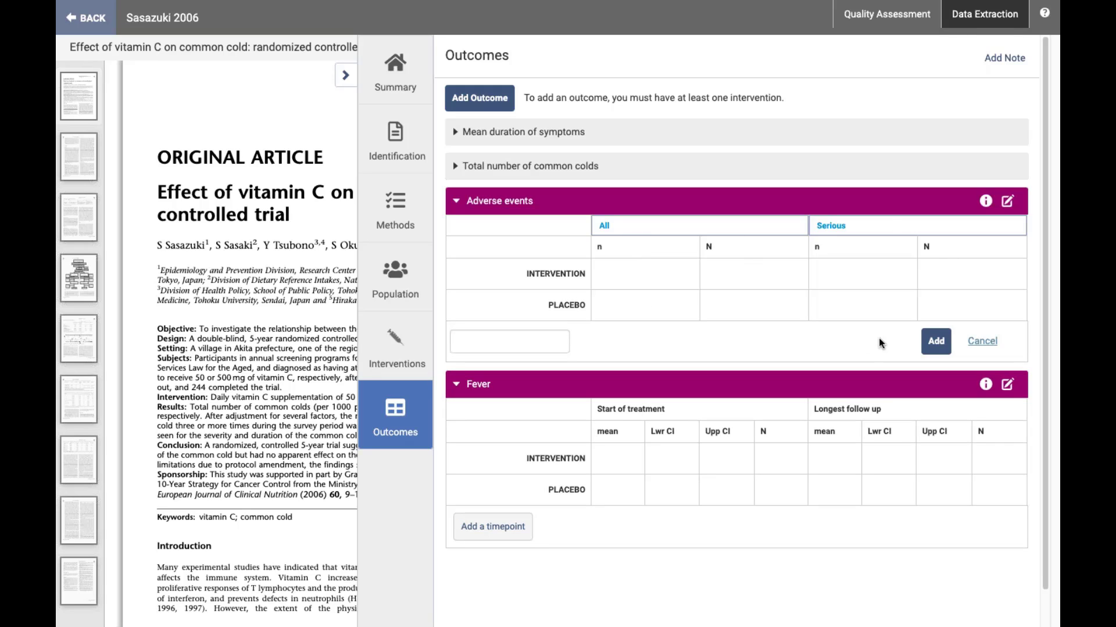
{"action": "left_click", "coordinate": [546, 351]}
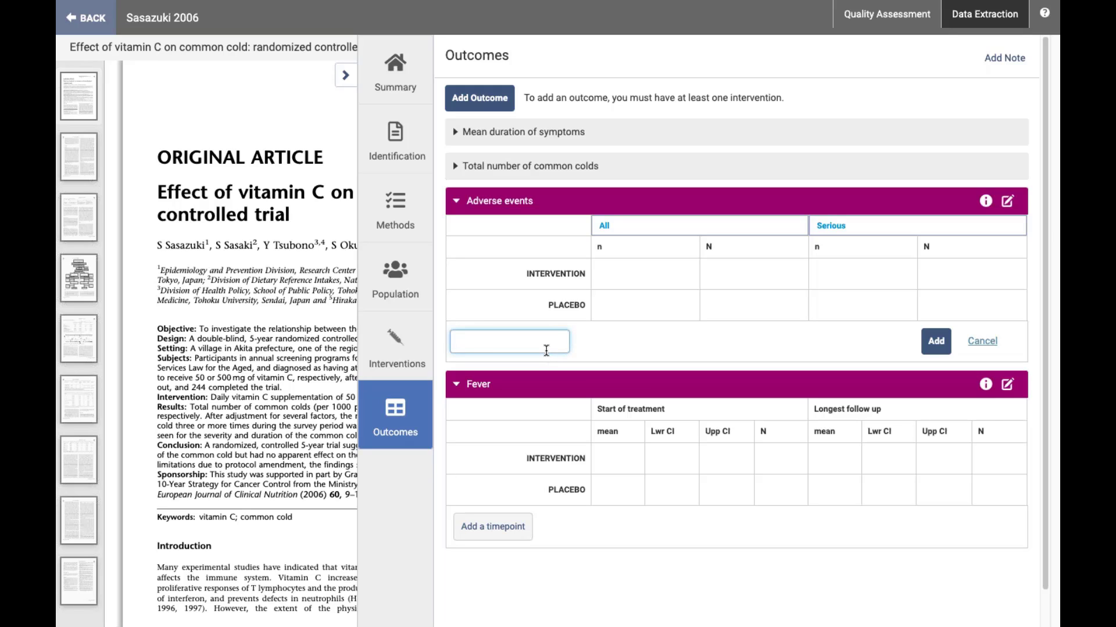
{"action": "type", "text": "3rd column"}
{"action": "left_click", "coordinate": [939, 346]}
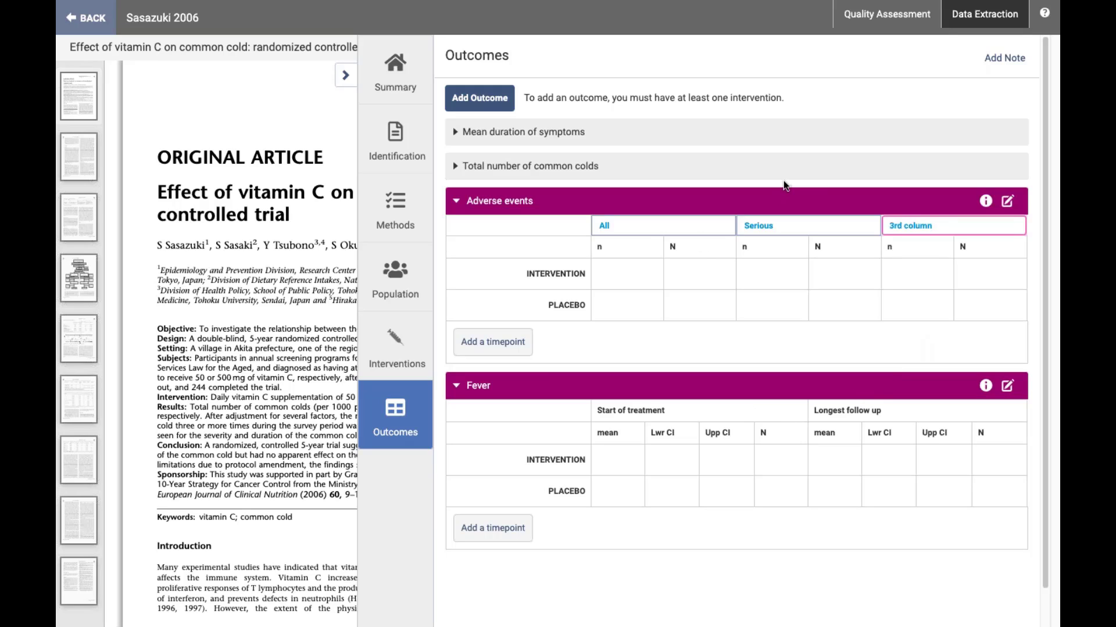
{"action": "left_click", "coordinate": [780, 228]}
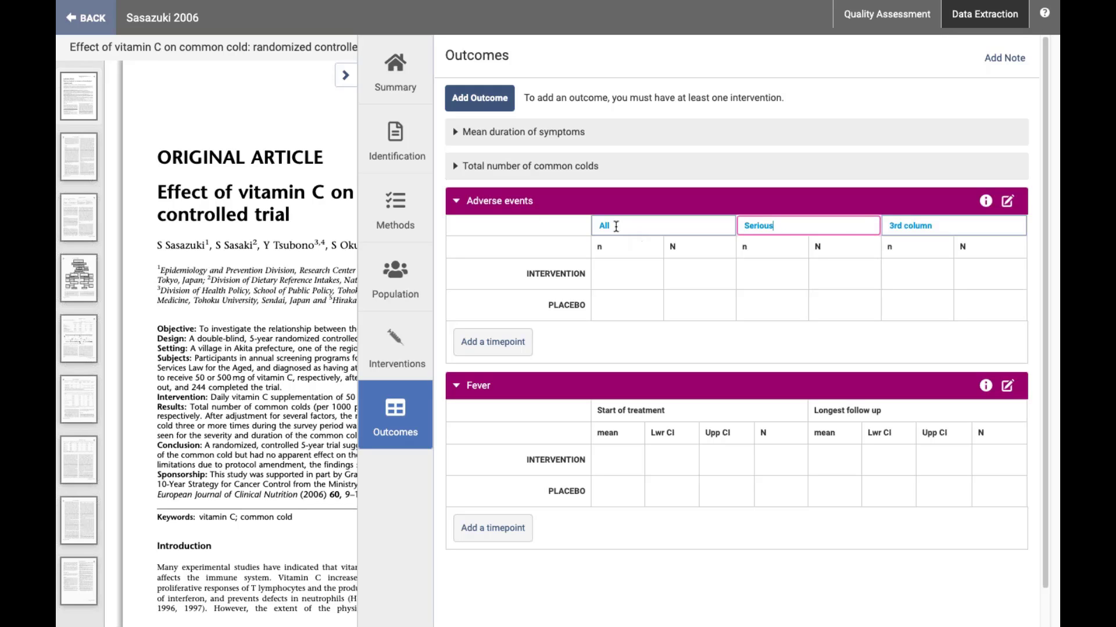
{"action": "left_click", "coordinate": [773, 340]}
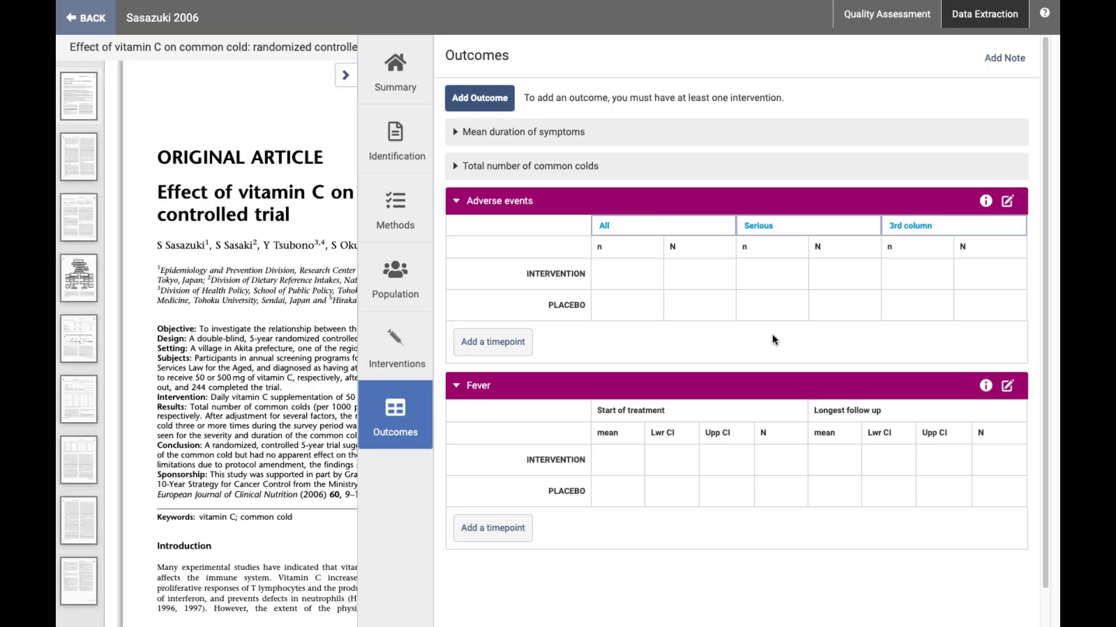